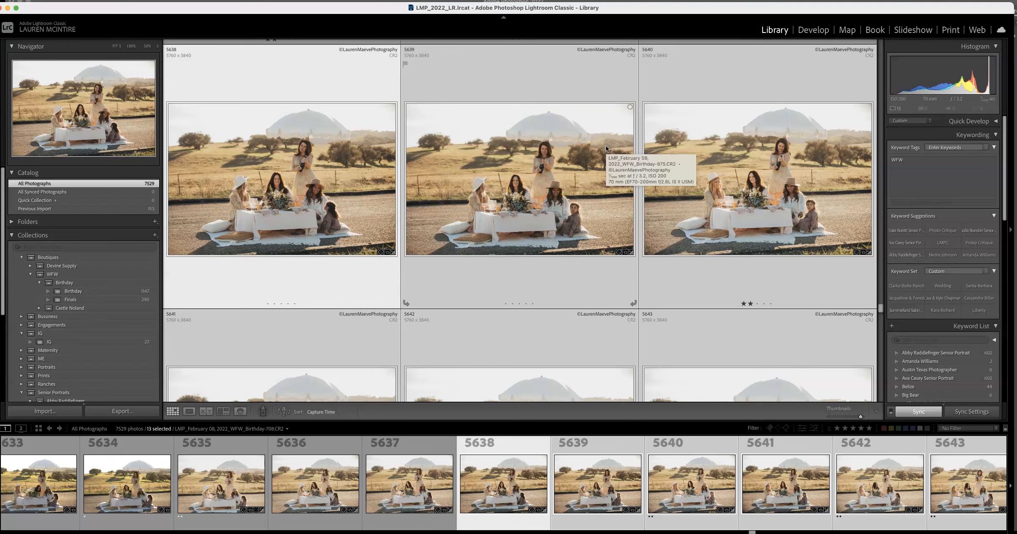
click(286, 102)
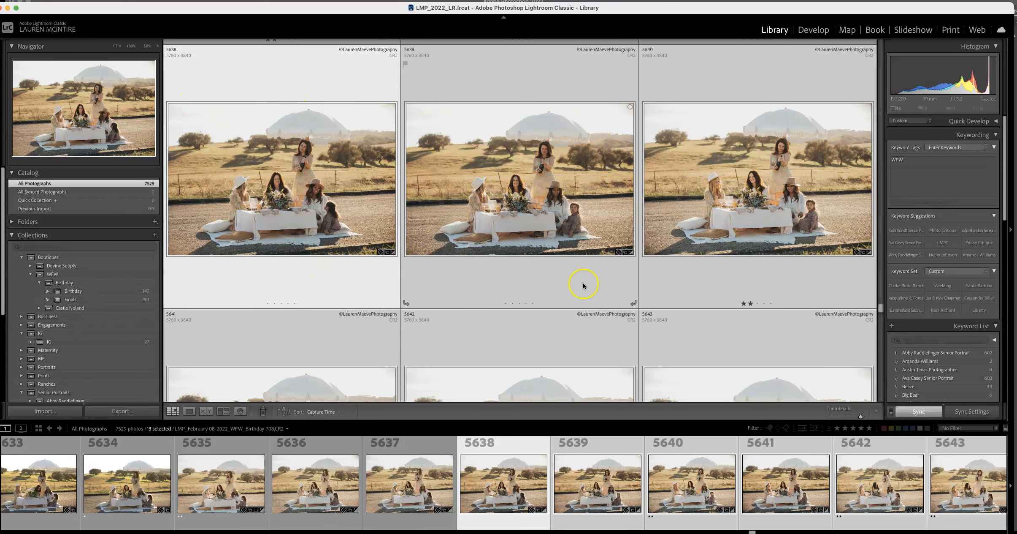
scroll(582, 283, down, 1)
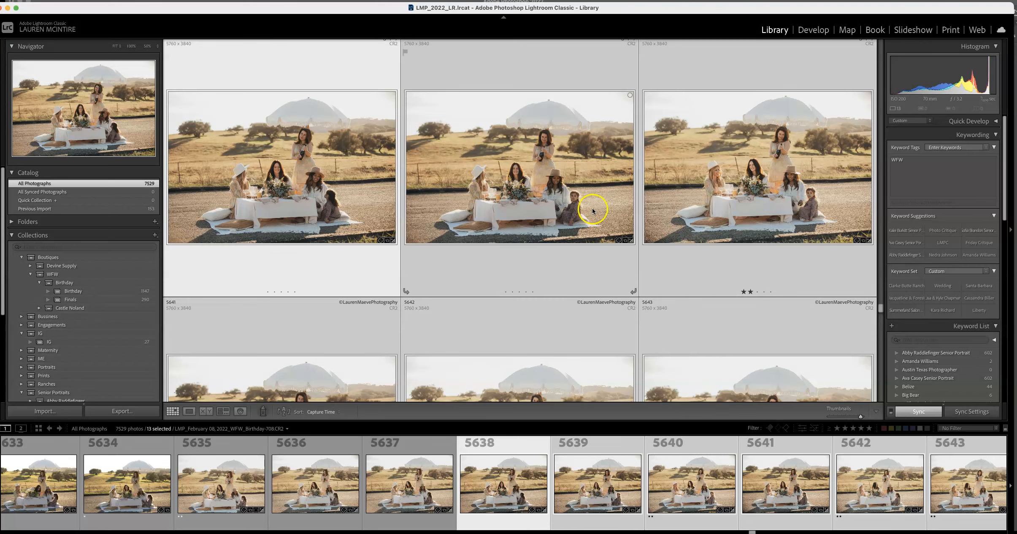
scroll(592, 211, up, 1)
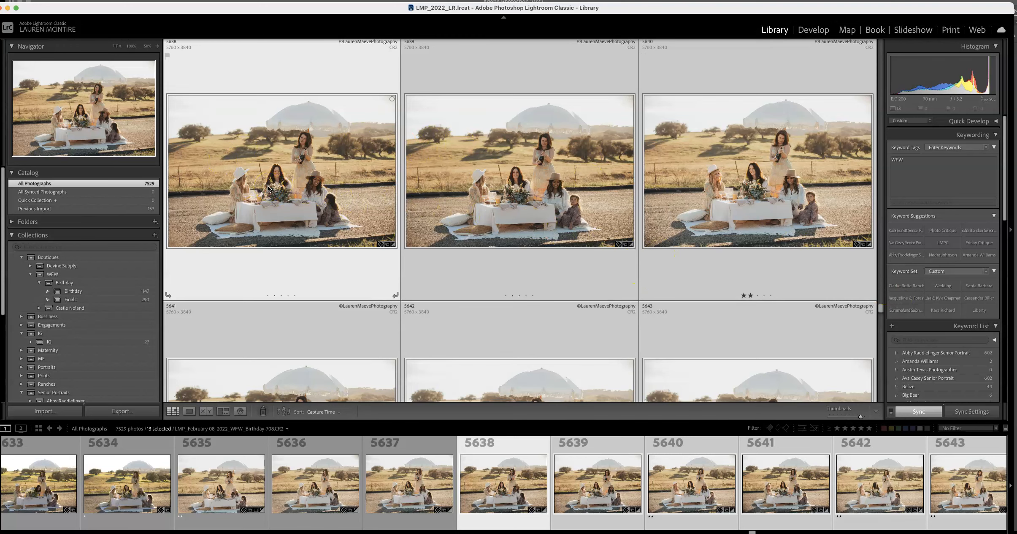
scroll(738, 253, down, 5)
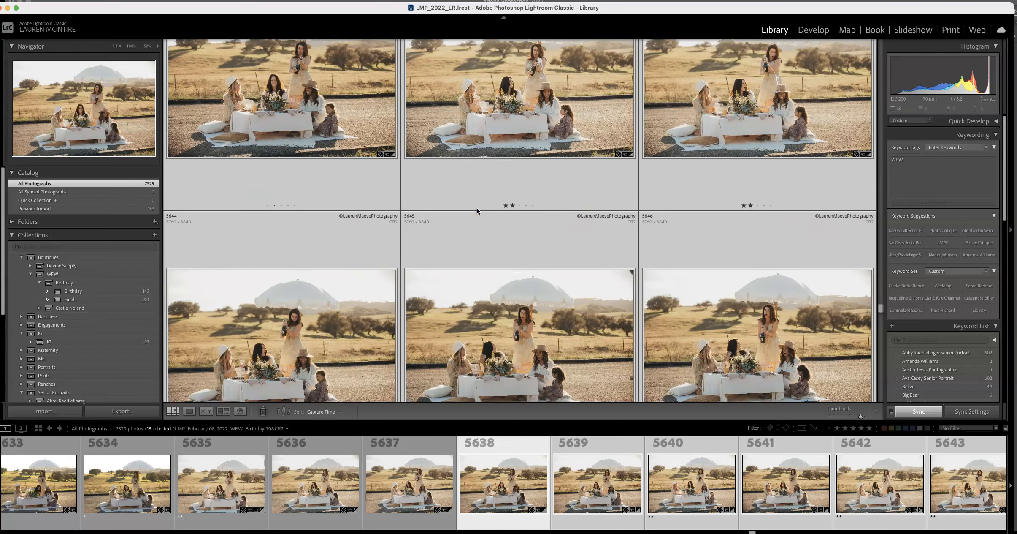
scroll(675, 217, up, 5)
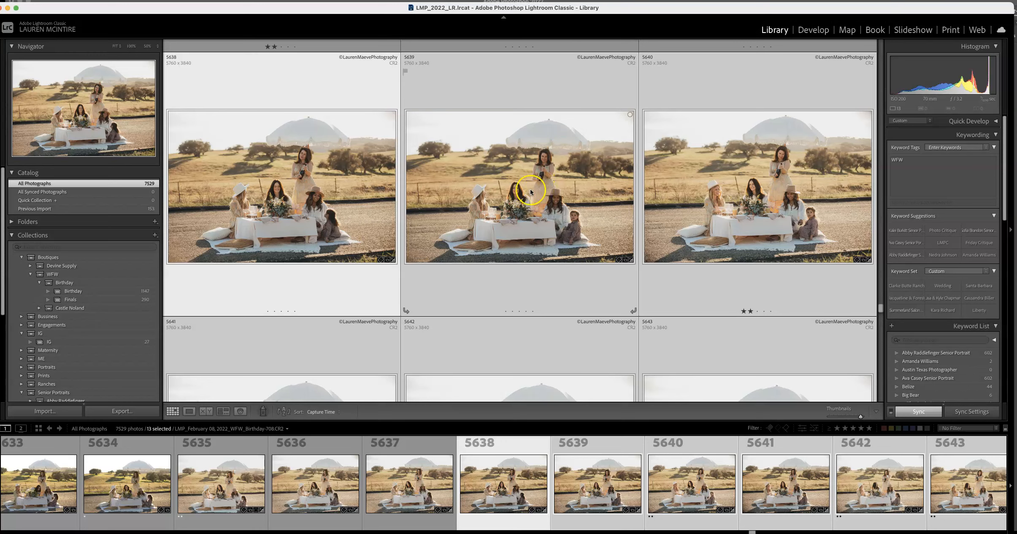
Step: Review the export settings for the 13 selected photos, checking folder, file naming, format and image sizing, and close without exporting
right_click(514, 202)
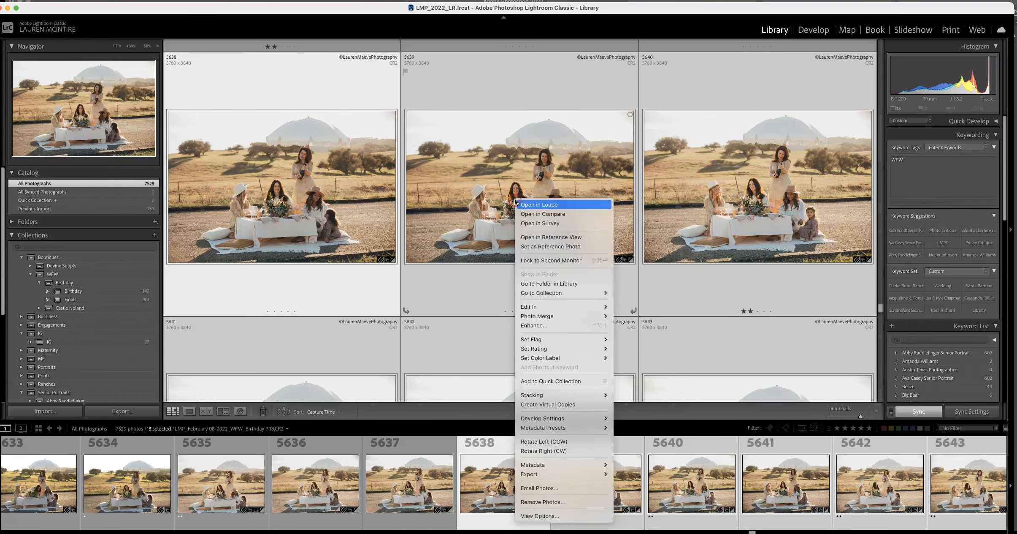
mouse_move(554, 475)
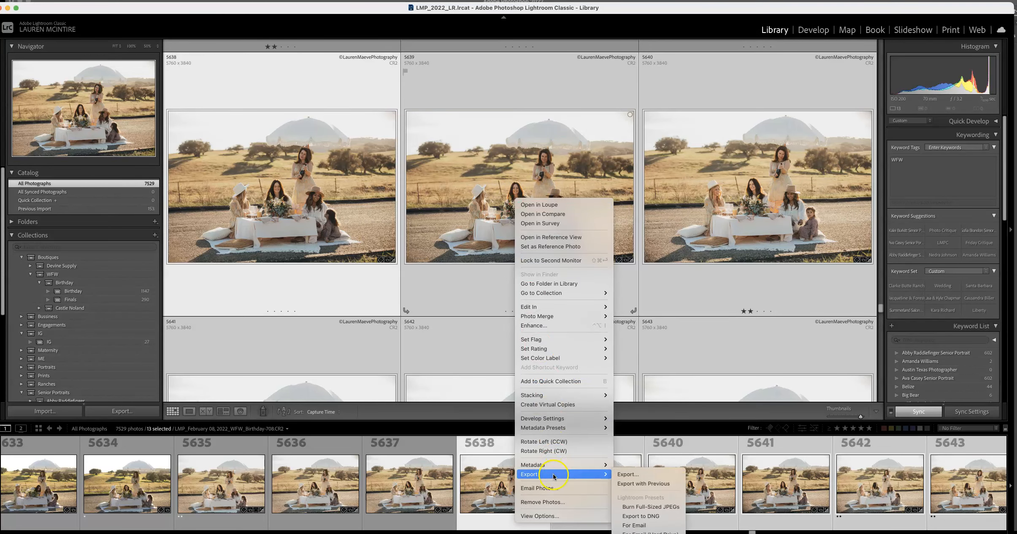
click(650, 477)
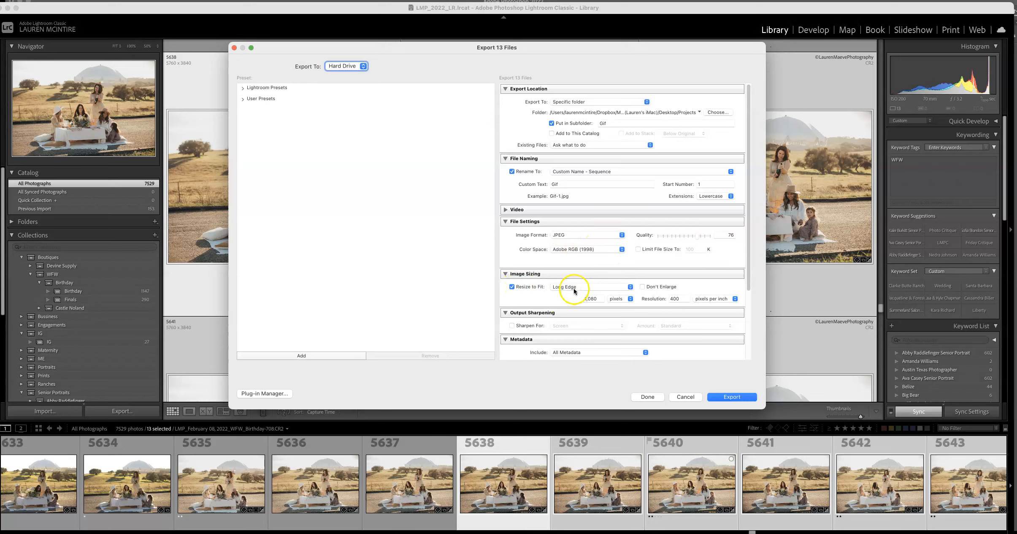
click(512, 287)
click(690, 399)
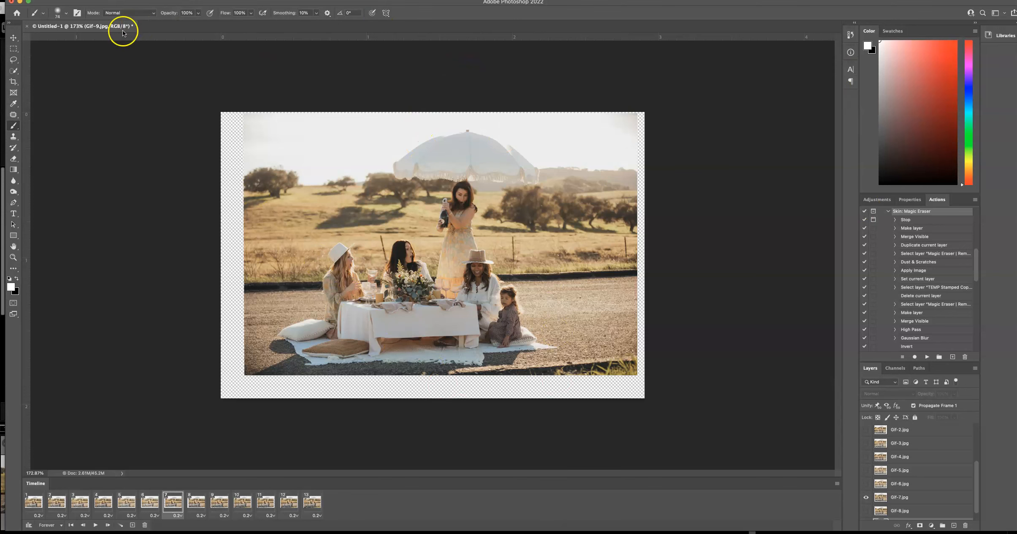
Step: Switch to Photoshop and close the open Untitled-1 document without saving it
click(30, 27)
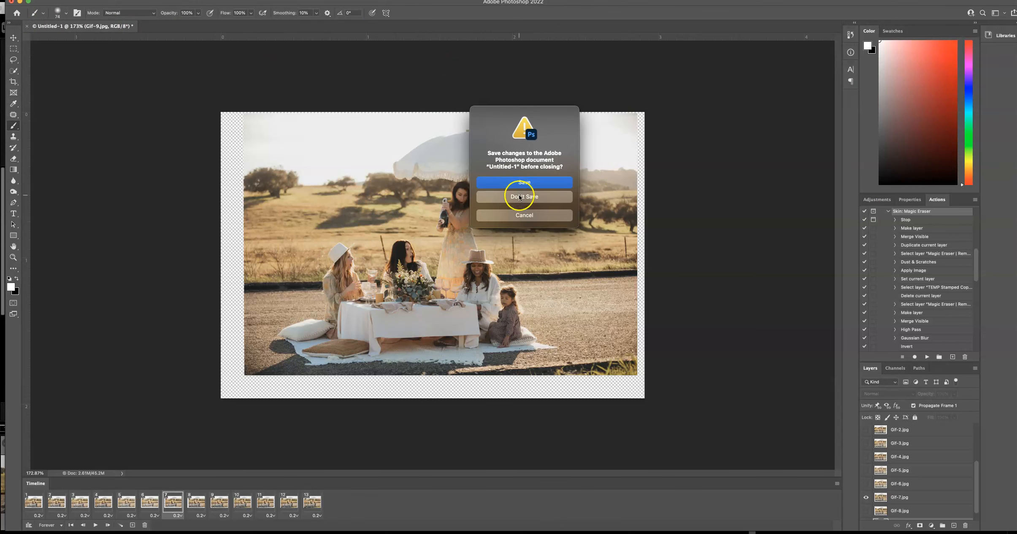
click(520, 198)
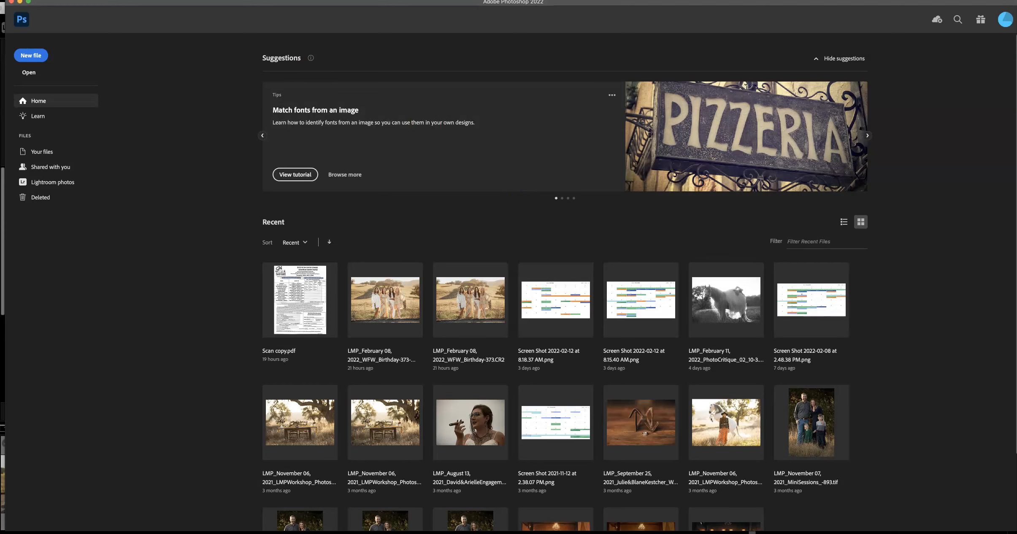
Step: Start Load Files into Stack and add all the Gif JPEGs, Gif-1.jpg to Gif-13.jpg, from the Gif folder in Projects
click(50, 1)
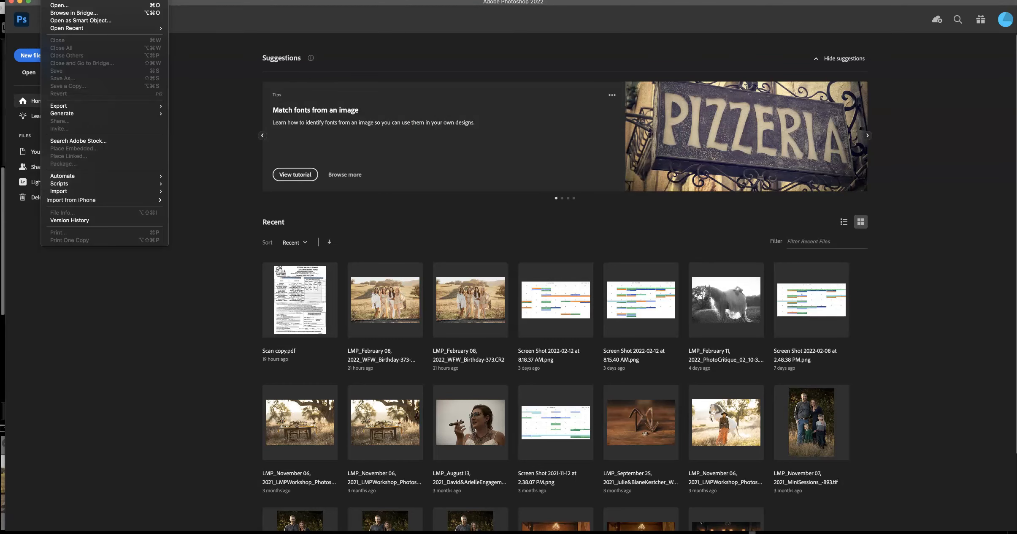
mouse_move(69, 183)
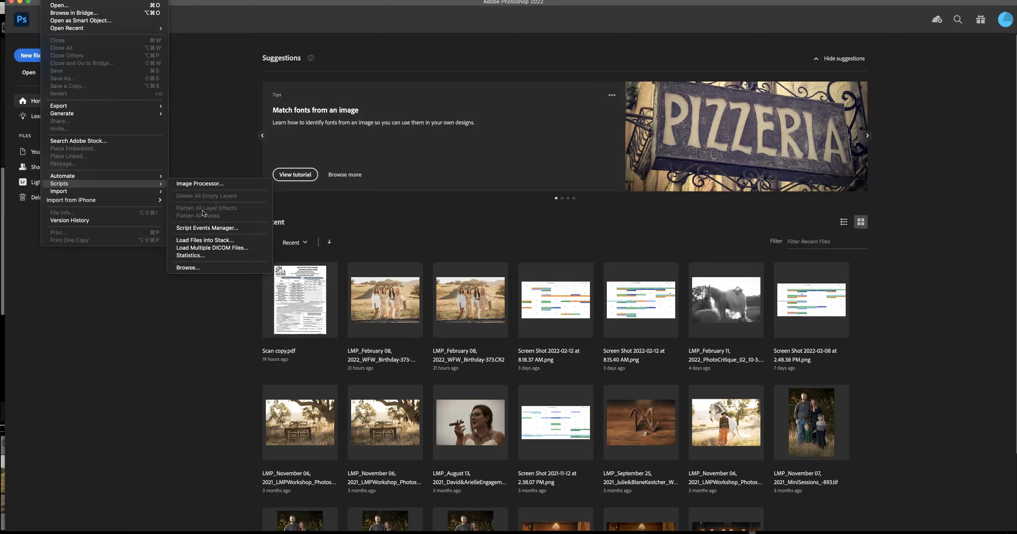
click(200, 241)
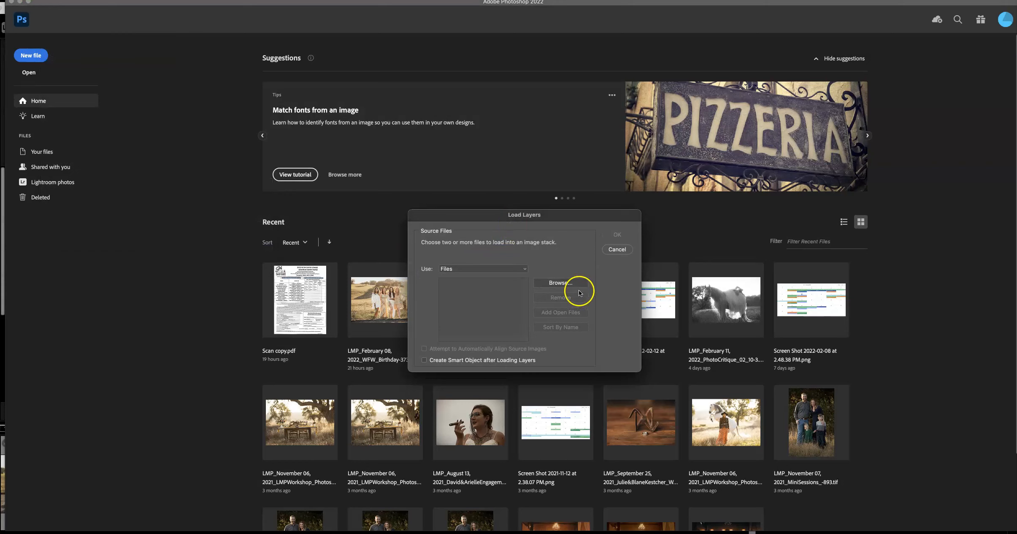
click(549, 282)
click(468, 269)
click(524, 327)
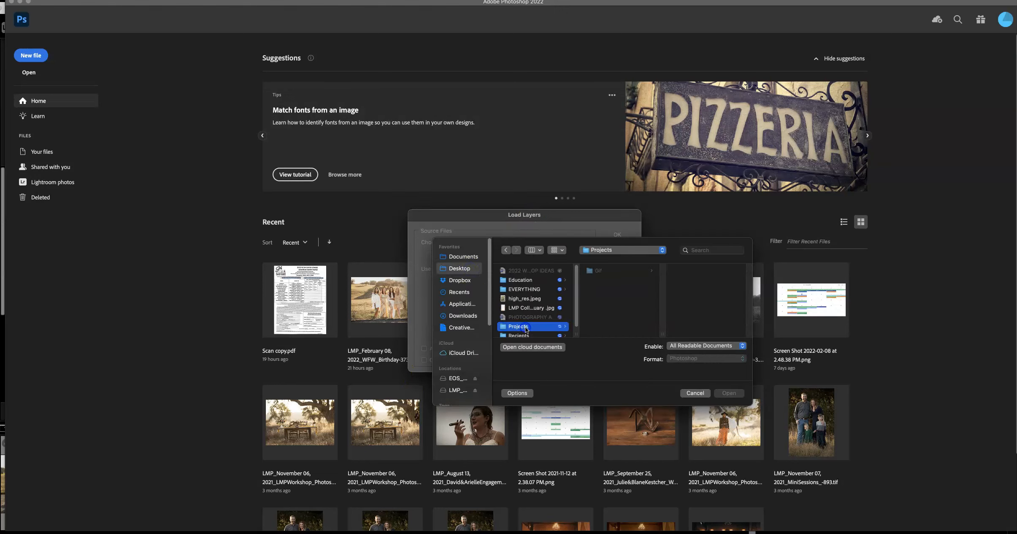
click(604, 270)
scroll(697, 282, down, 3)
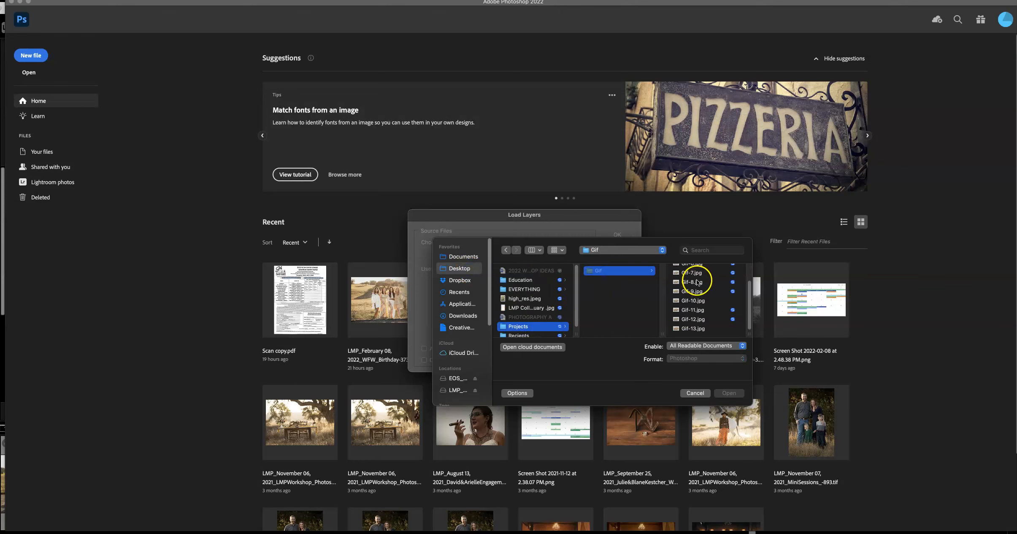
key(super+a)
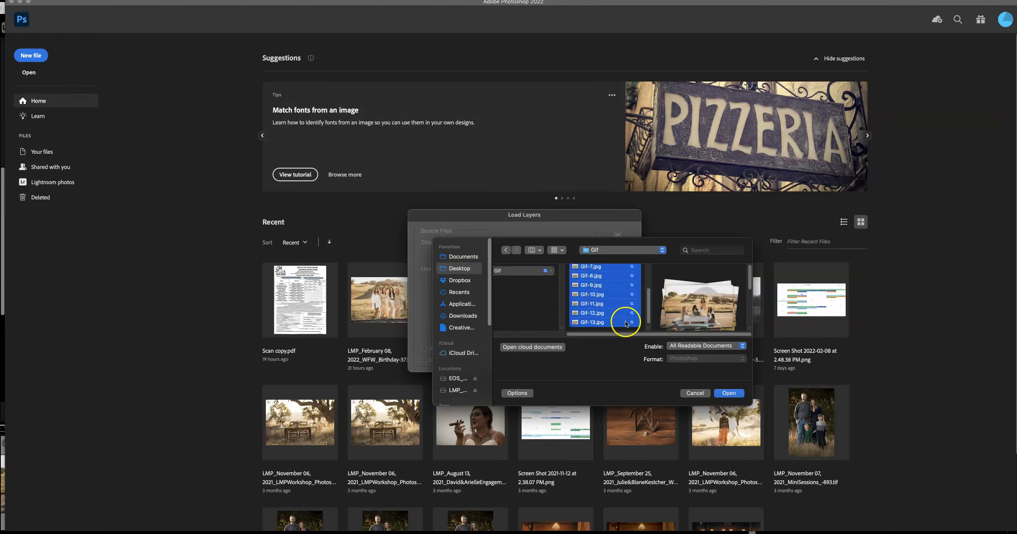
click(728, 393)
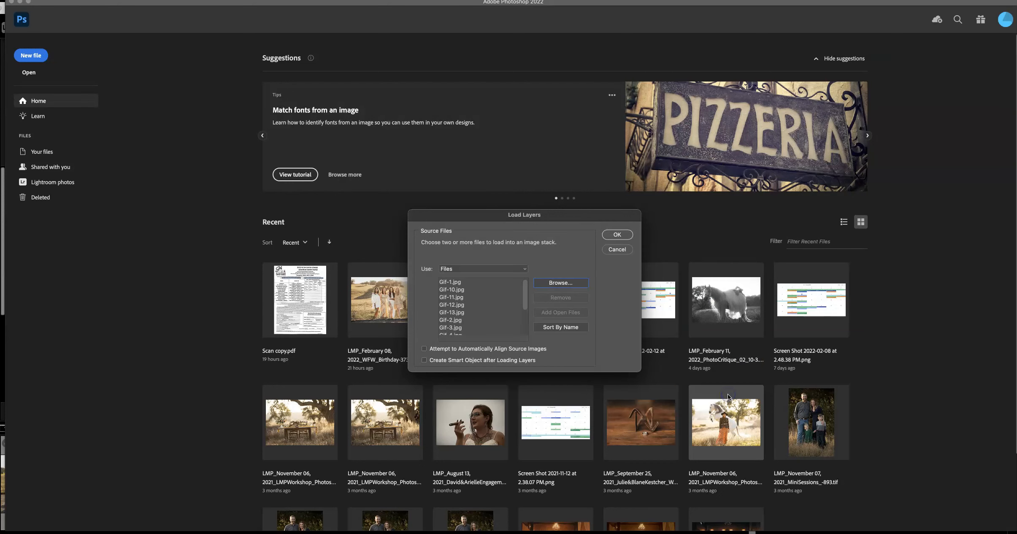
Step: Load the listed files as layers with automatic alignment of the source images enabled
scroll(467, 286, up, 3)
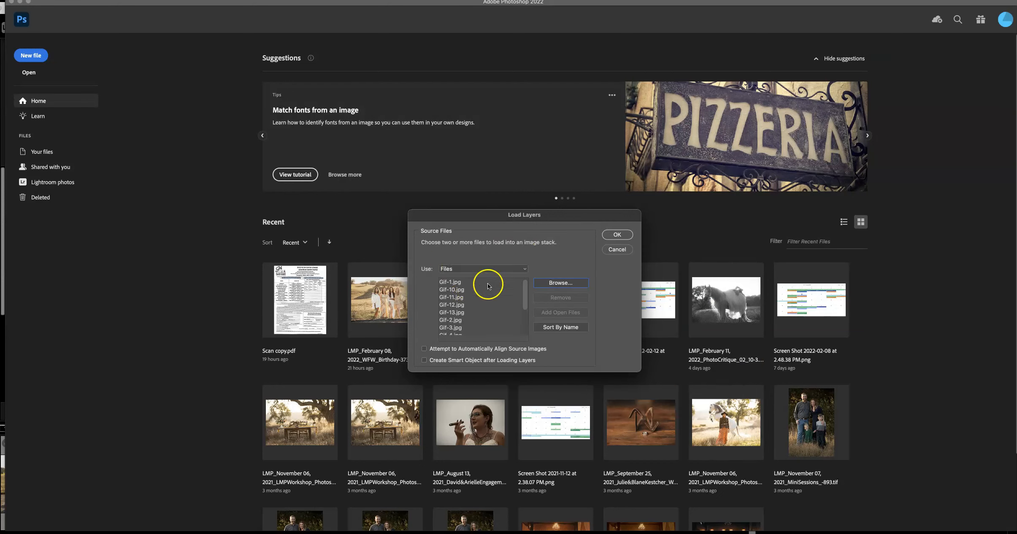
click(424, 349)
click(617, 235)
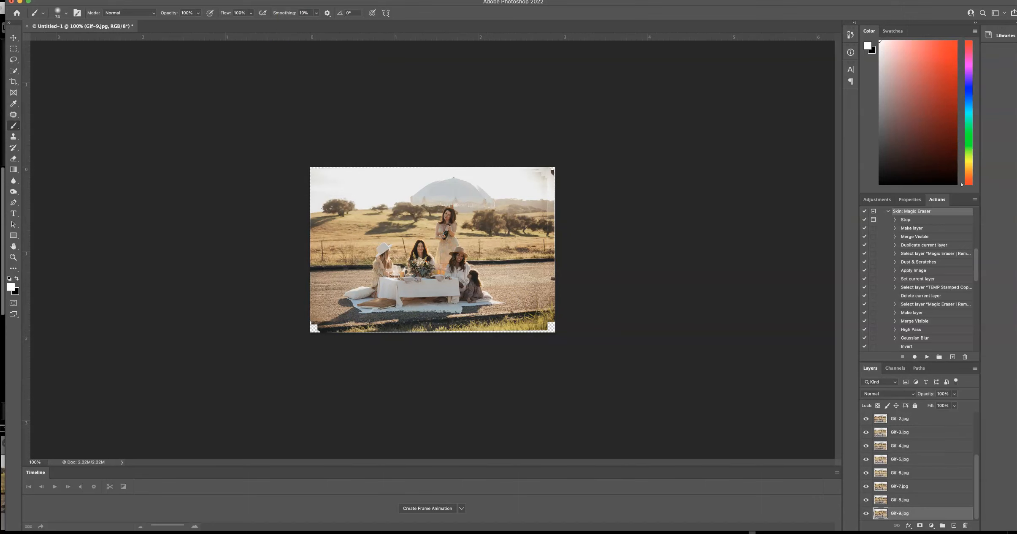
Step: Create a frame animation in the Timeline for the stacked document
click(265, 0)
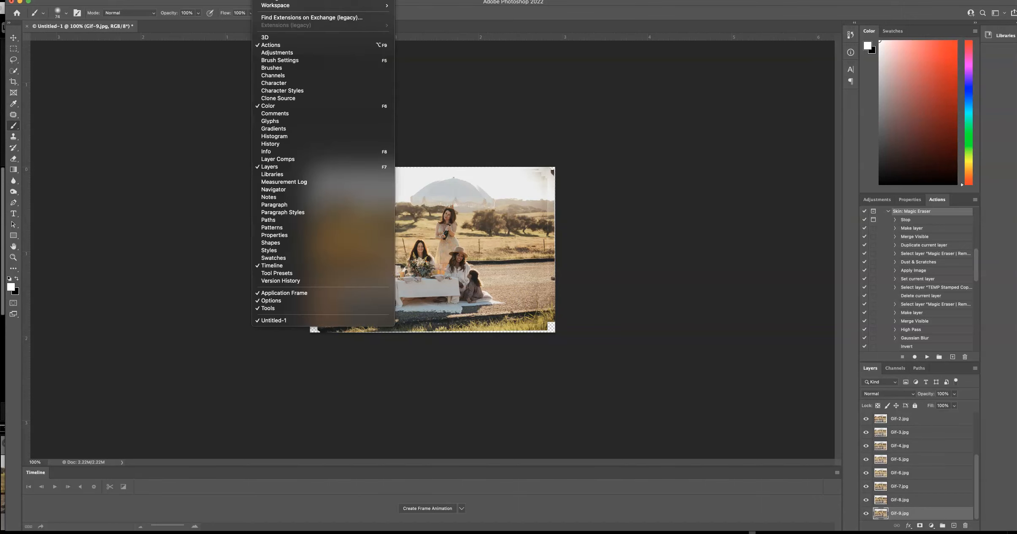
click(282, 265)
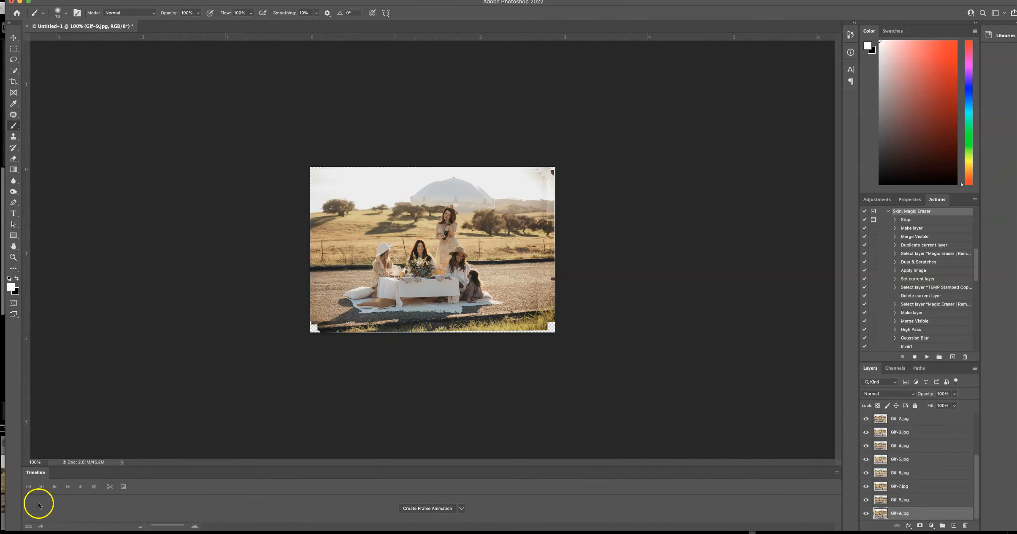
click(422, 508)
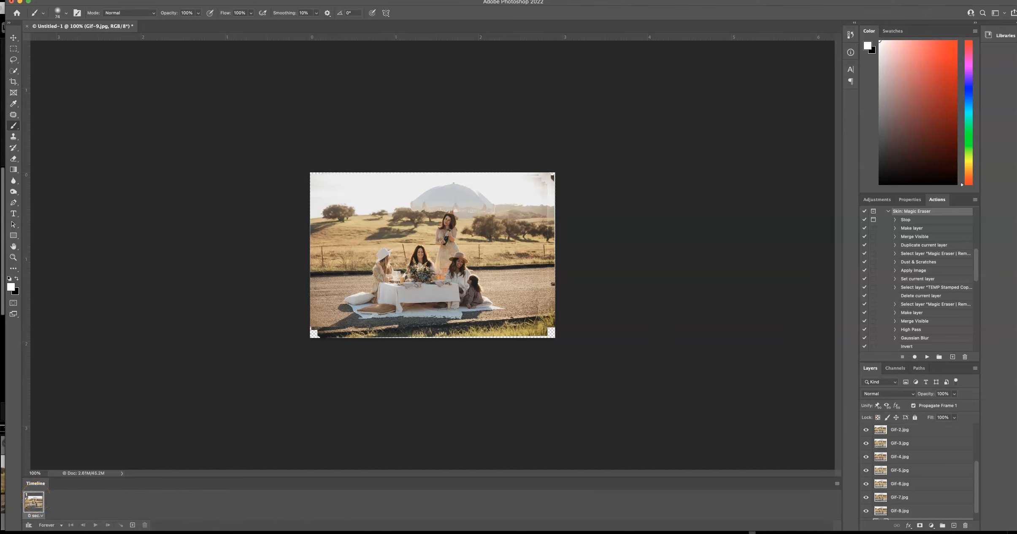
Step: Make the animation frames from the document's layers
click(837, 485)
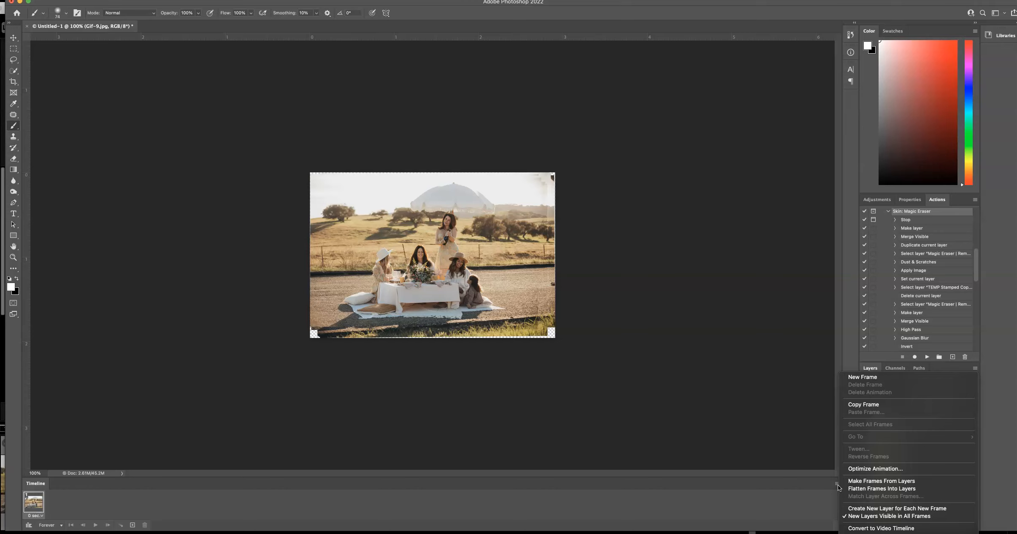
click(881, 481)
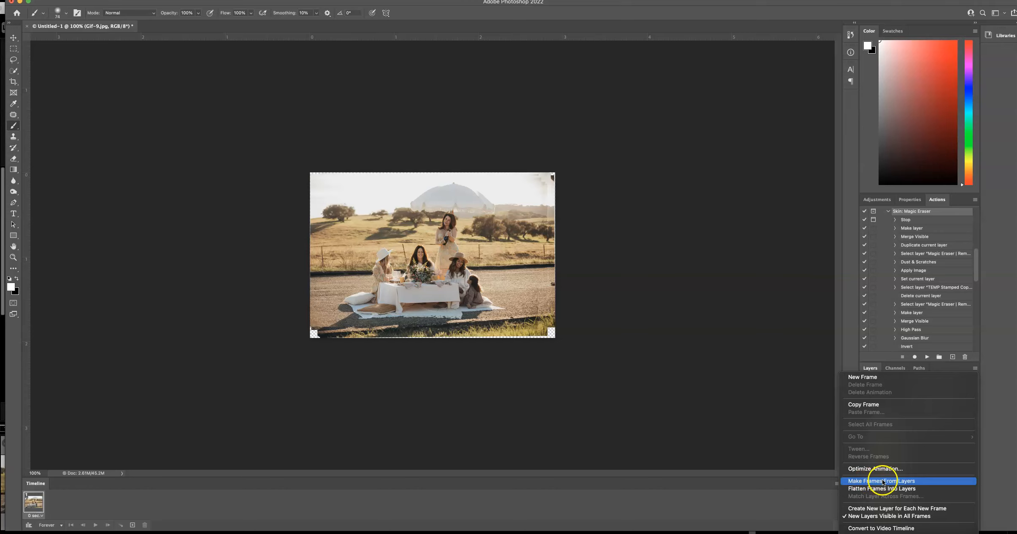
click(889, 482)
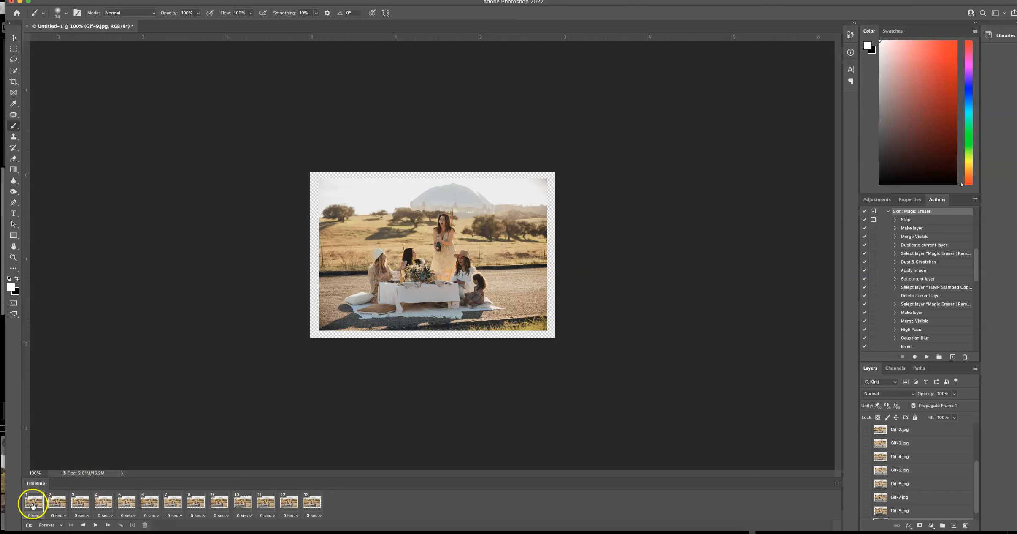
Step: Go through frames 2 to 13 one by one to check the order of the sequence
click(54, 502)
click(75, 502)
click(105, 502)
click(126, 502)
click(150, 502)
click(174, 502)
click(195, 502)
click(214, 505)
click(252, 502)
click(266, 503)
click(288, 502)
click(307, 504)
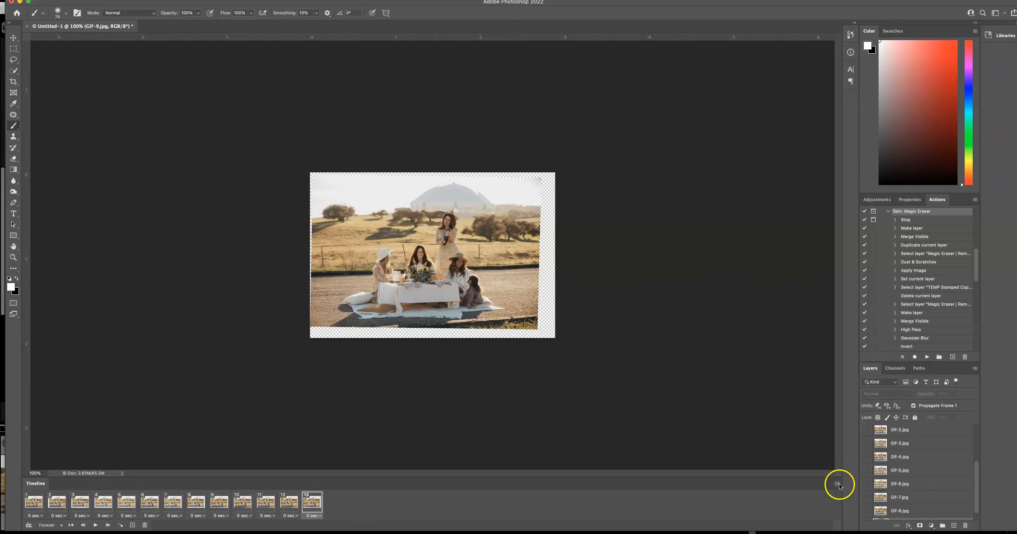
Step: Reverse the order of the animation frames
click(838, 484)
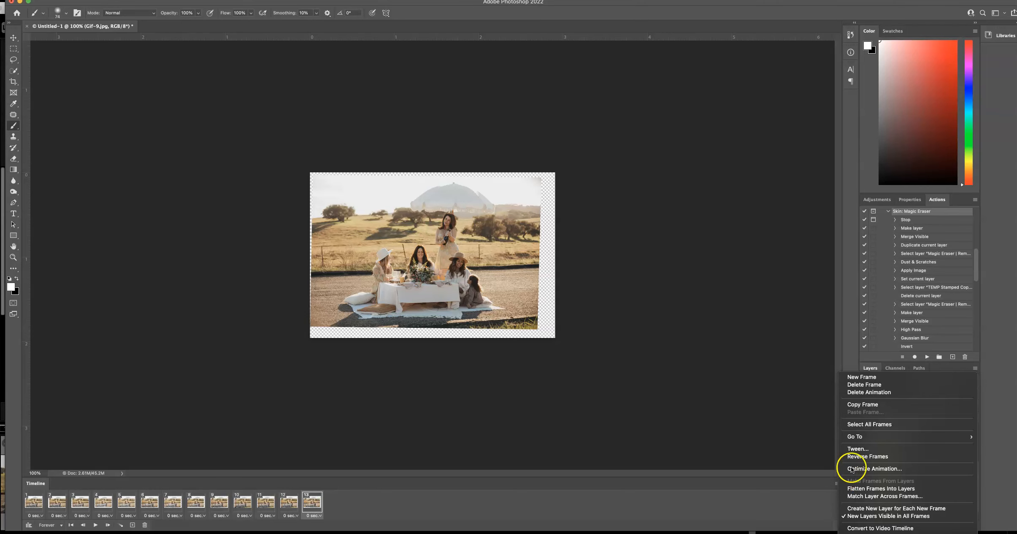
click(866, 456)
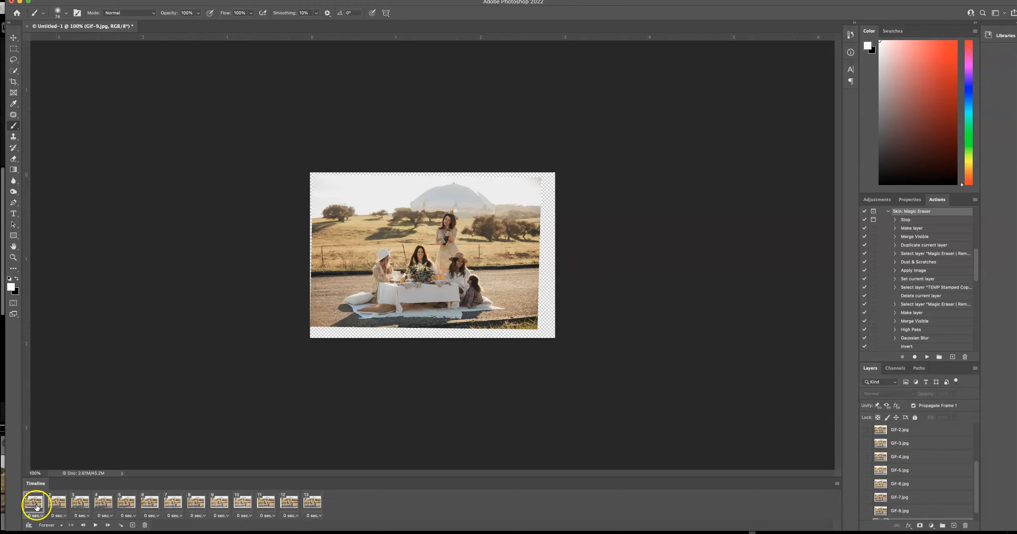
Step: Step through the reversed frames up to frame 13 to check the sequence, and return to the first frame
click(56, 502)
click(99, 509)
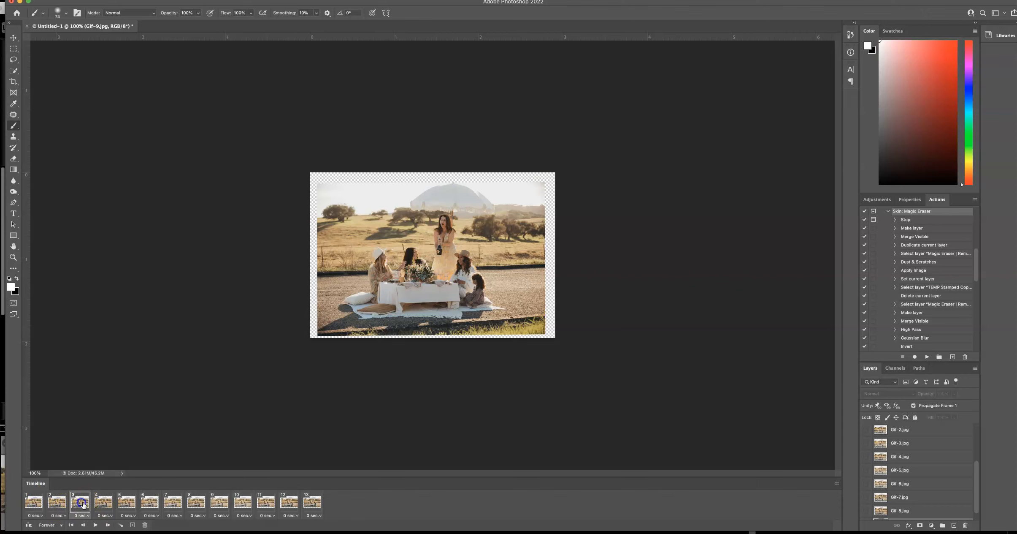
click(128, 503)
click(151, 503)
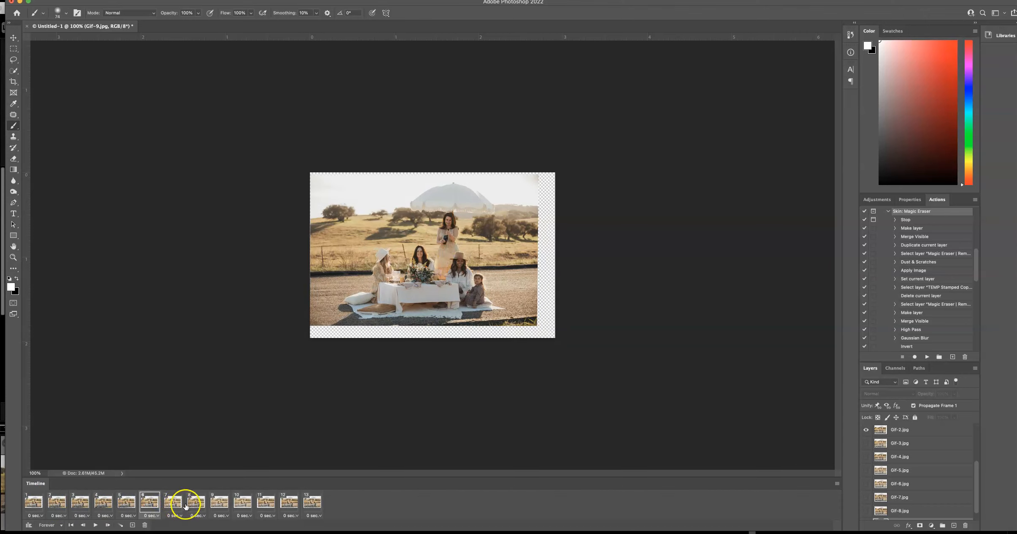
click(179, 505)
click(197, 505)
click(223, 504)
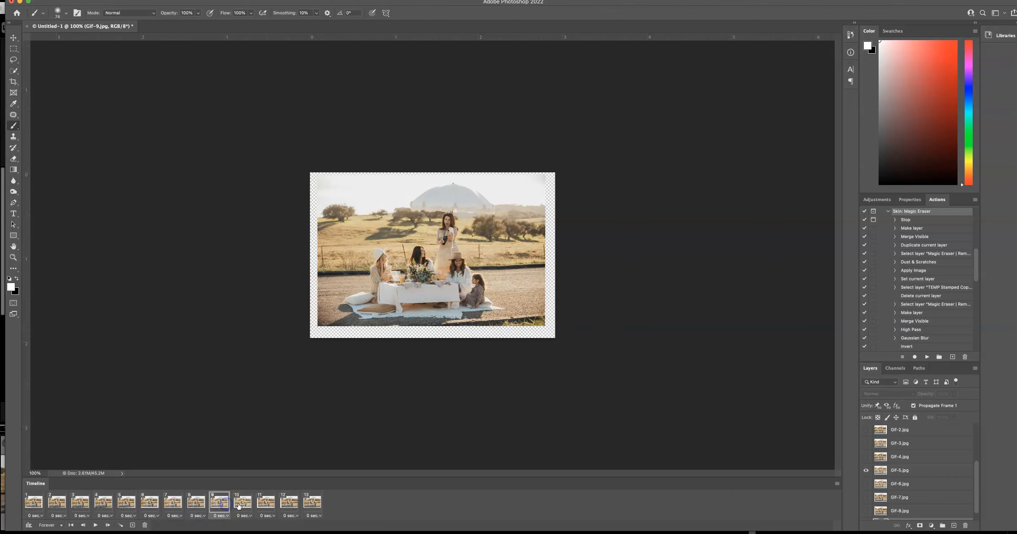
click(241, 503)
click(265, 503)
click(287, 502)
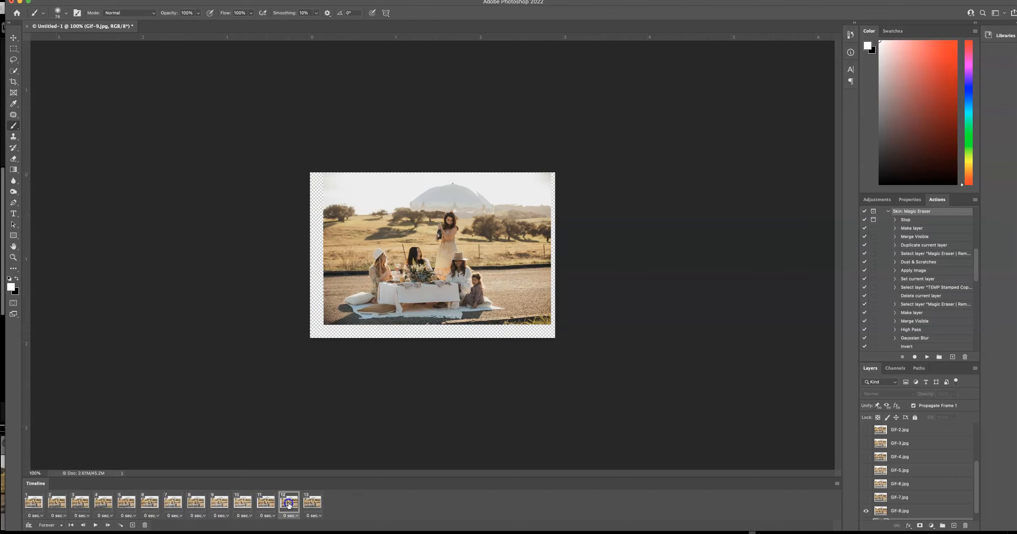
click(314, 506)
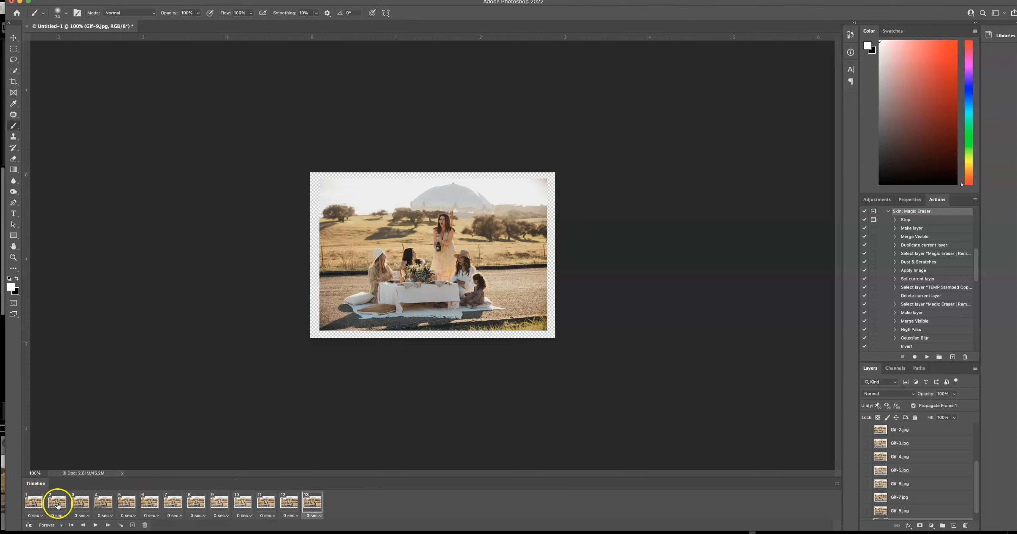
click(34, 504)
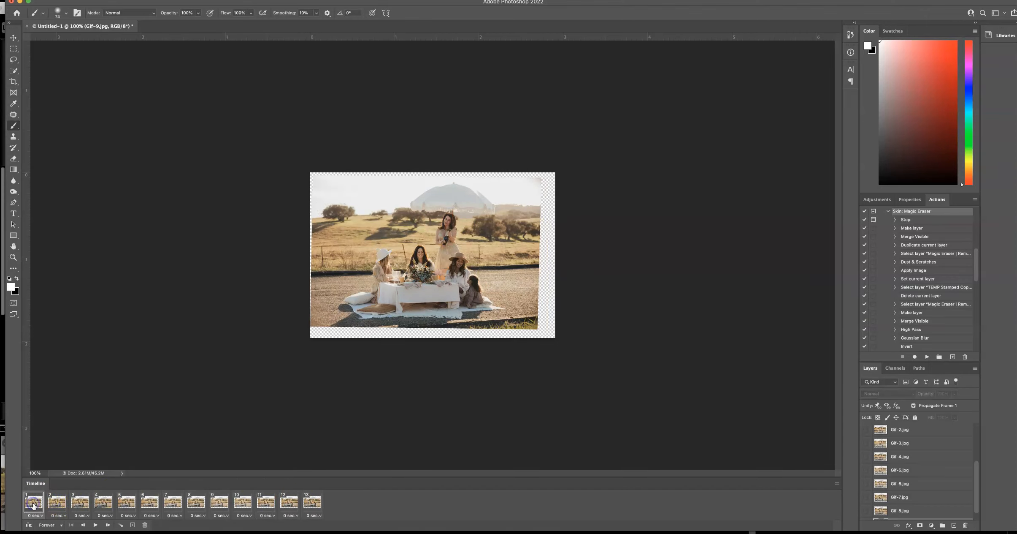
Step: Move the four frames between the first photo and Gif-2 to the end of the animation sequence, one at a time
click(56, 503)
drag(55, 505, 321, 506)
click(81, 503)
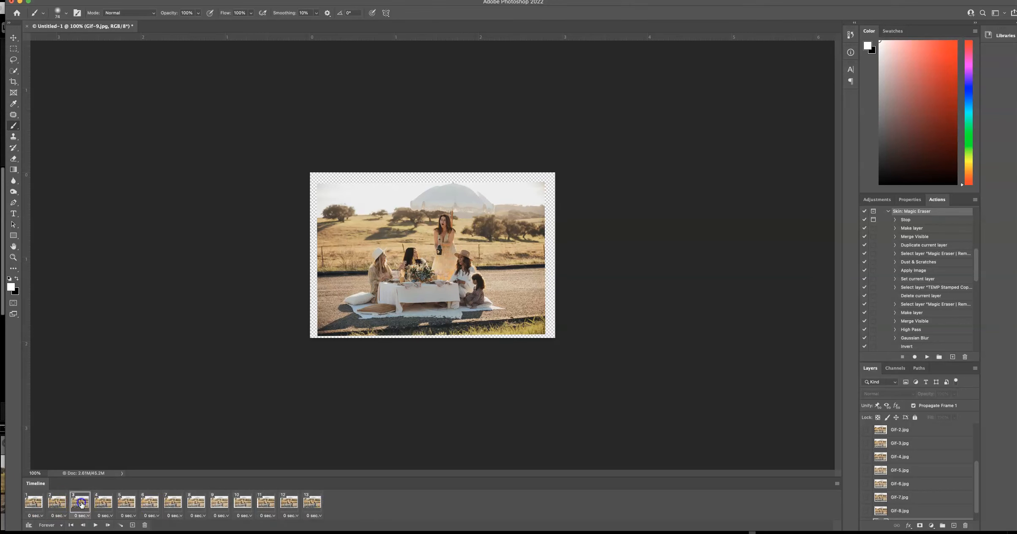
drag(82, 502, 323, 505)
click(79, 502)
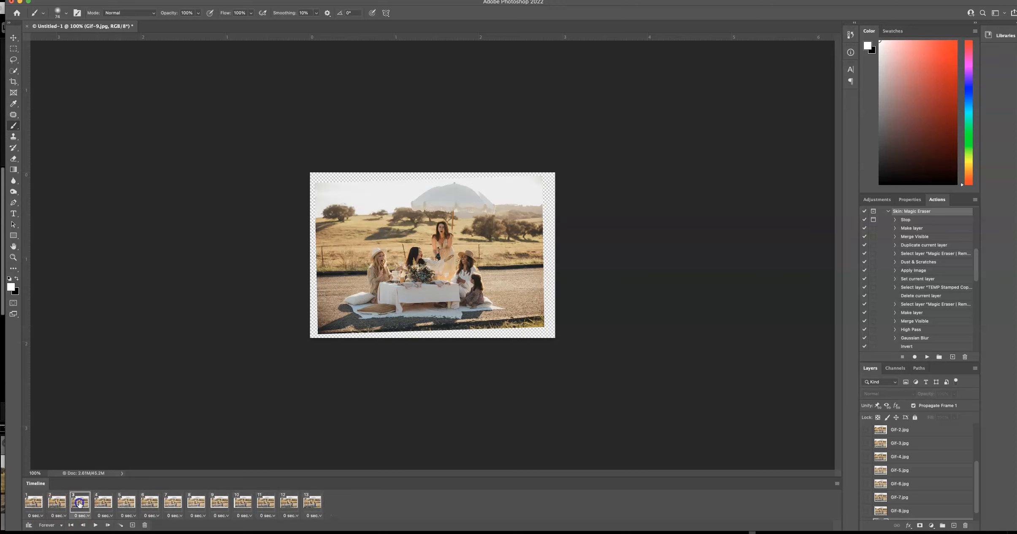
drag(80, 504, 327, 504)
click(79, 503)
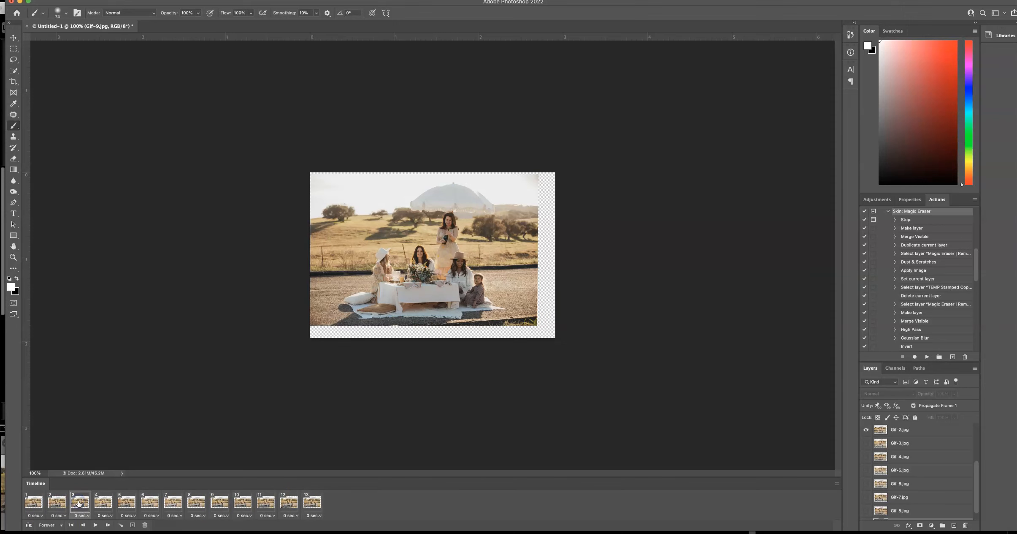
click(35, 505)
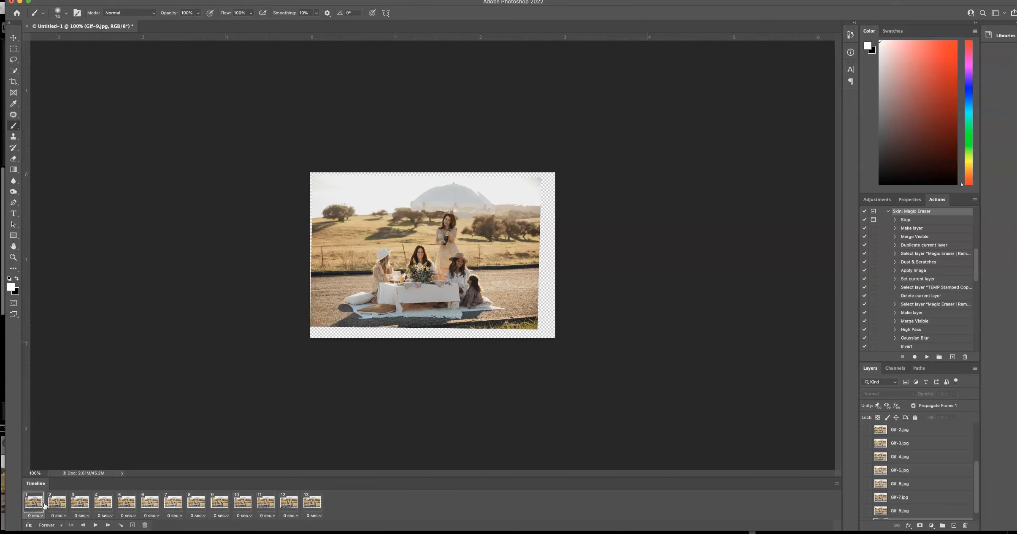
click(56, 505)
drag(58, 504, 322, 508)
click(27, 504)
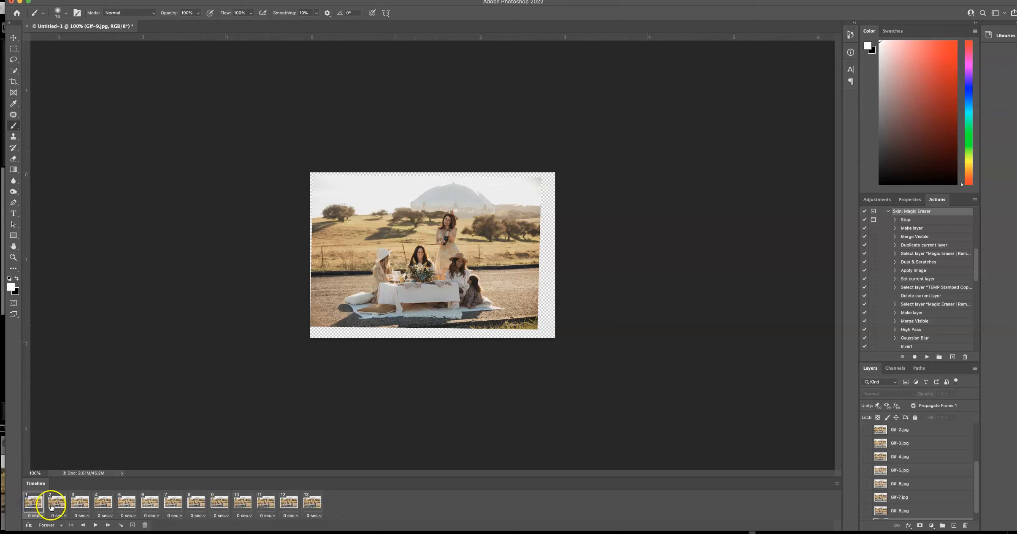
Step: Step through frames 2 to 13 to check the corrected order, and play the animation as a preview
click(55, 506)
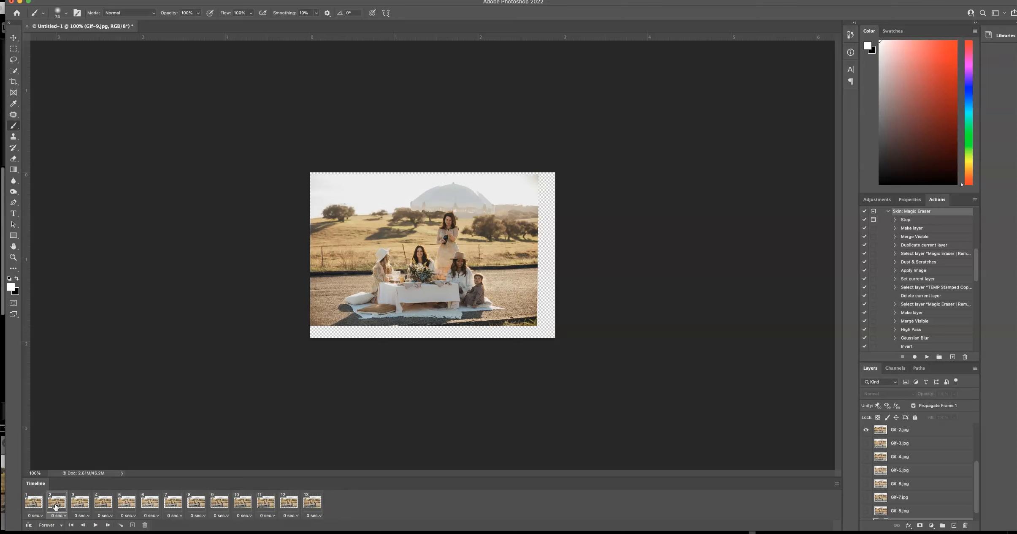
click(77, 507)
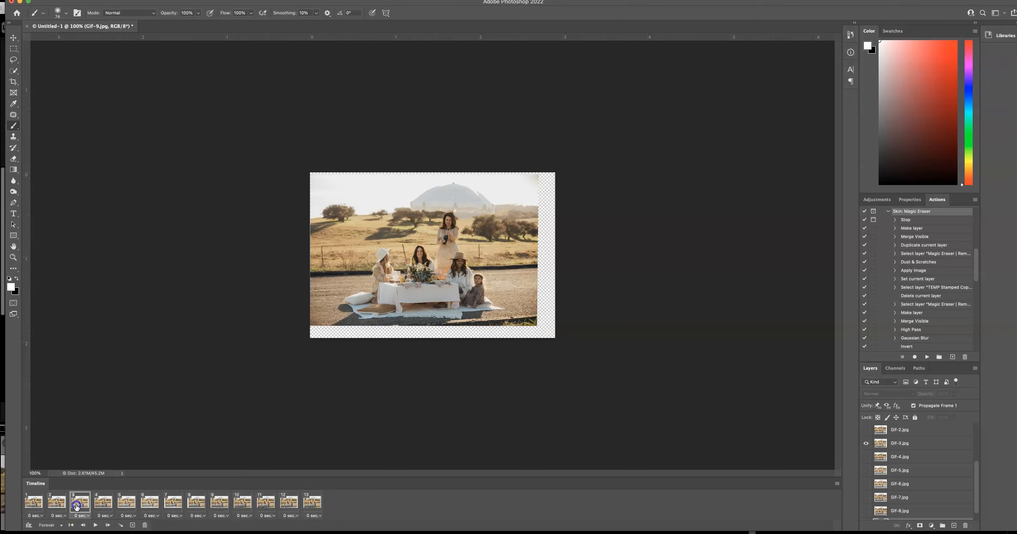
click(97, 507)
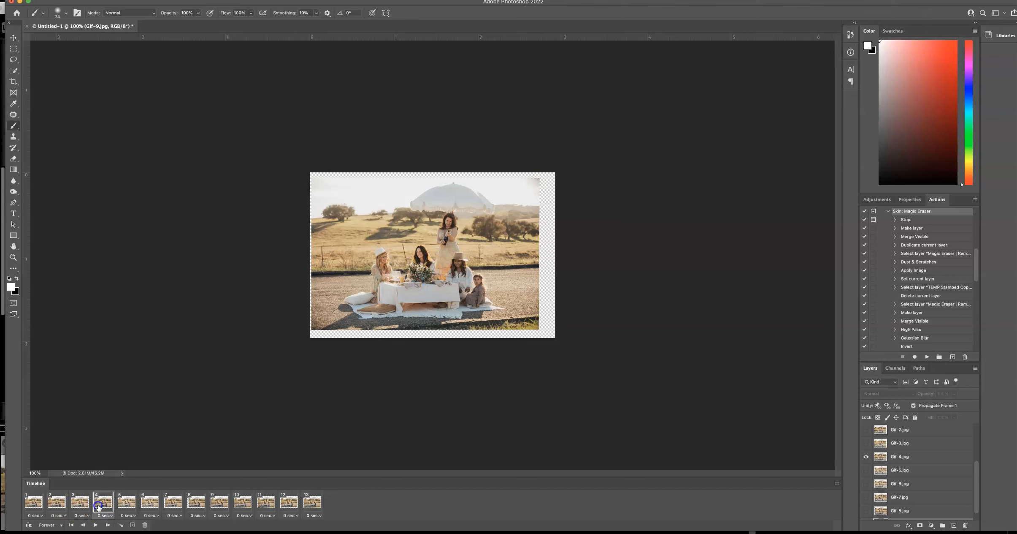
click(125, 507)
click(142, 506)
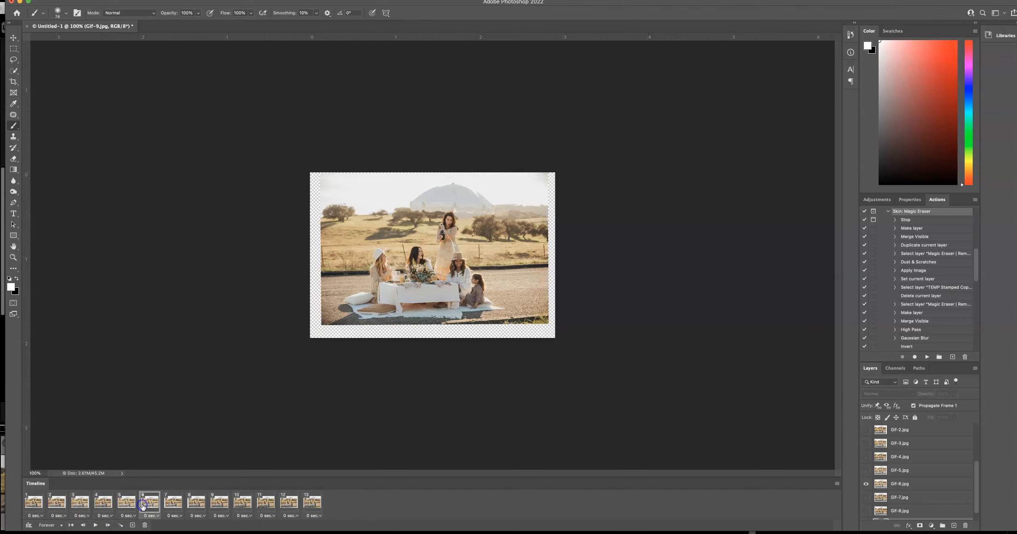
click(174, 505)
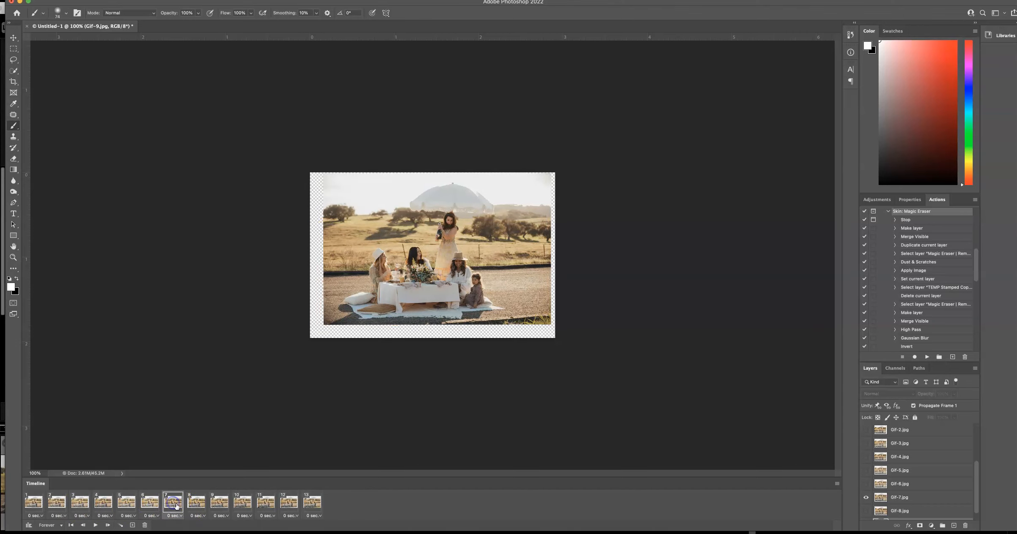
click(198, 503)
click(219, 507)
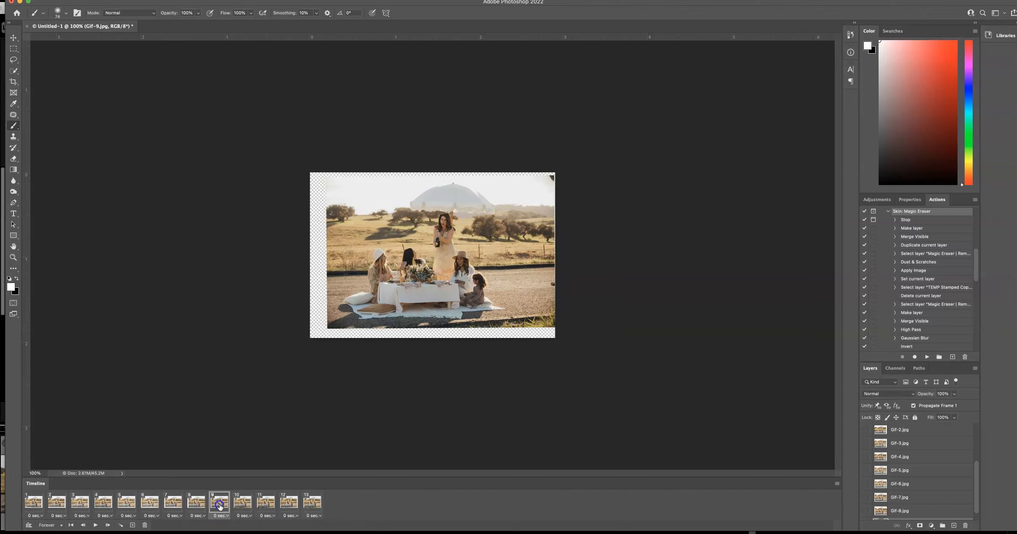
click(243, 505)
click(276, 506)
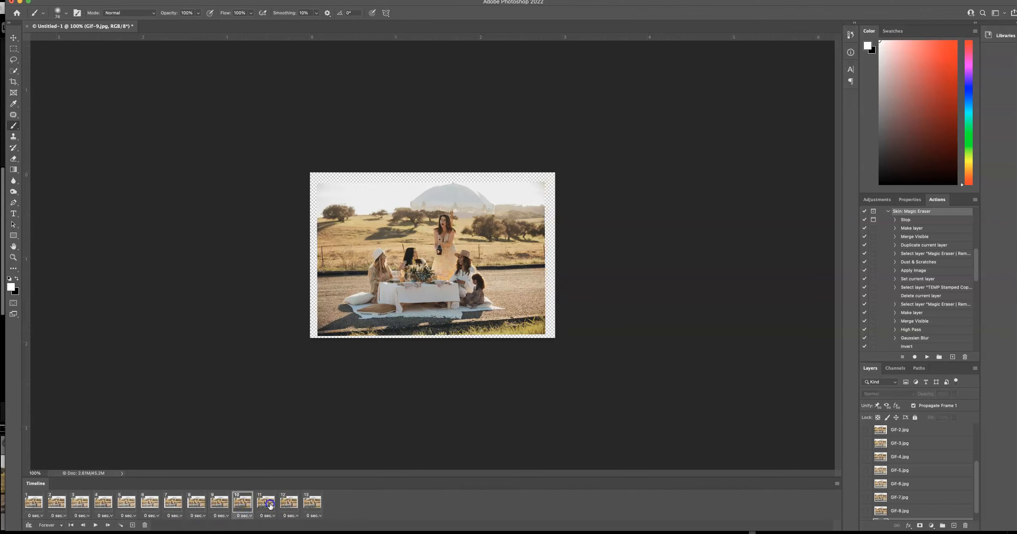
click(290, 506)
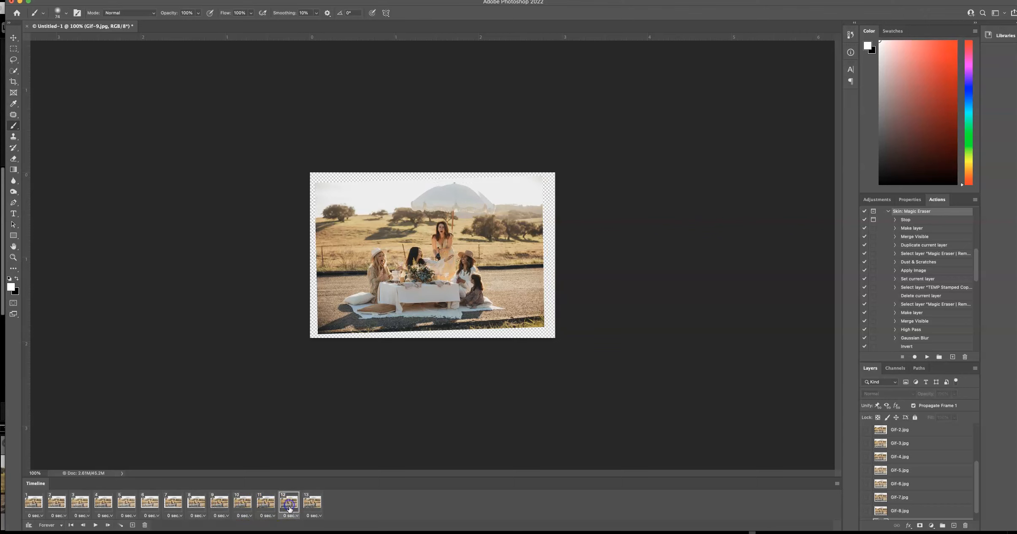
click(311, 503)
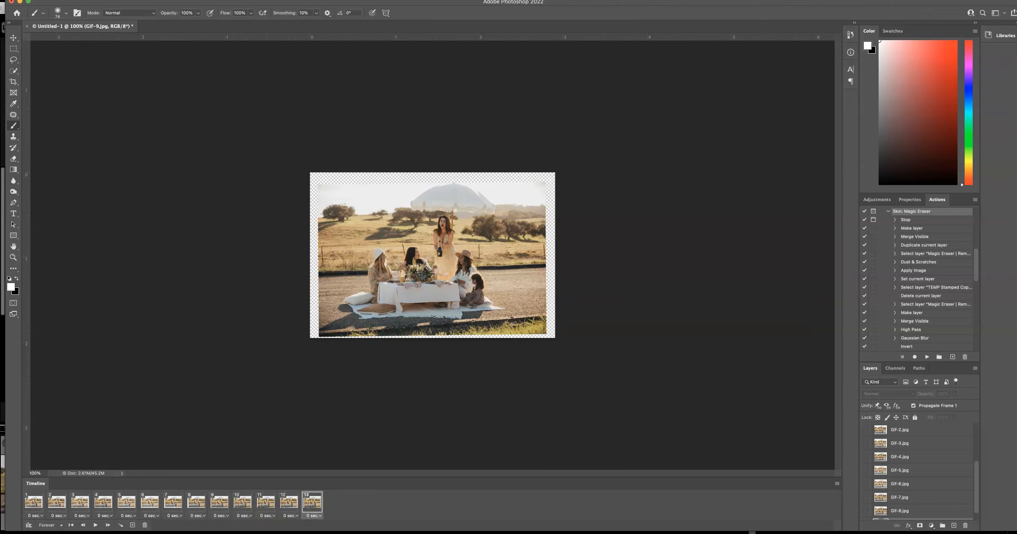
click(96, 525)
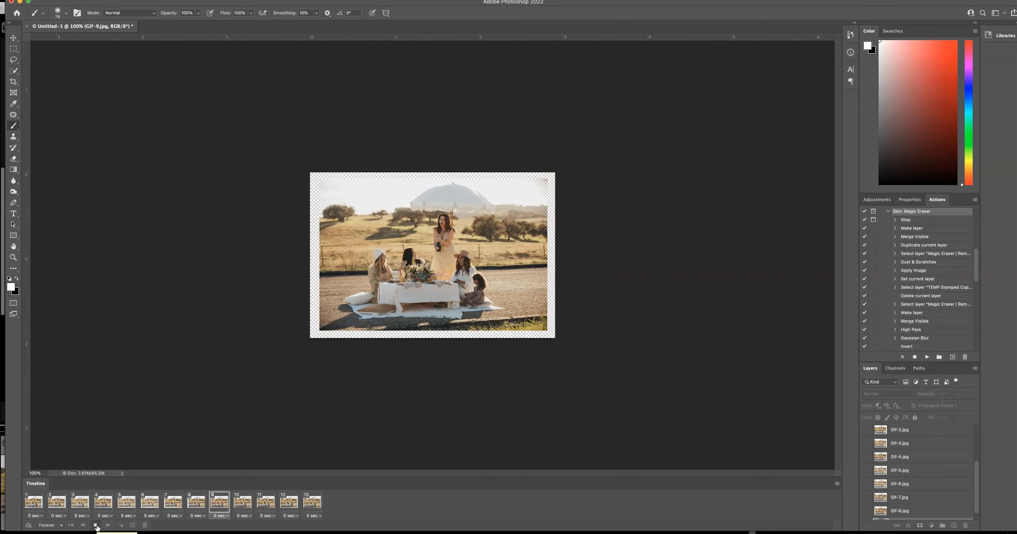
click(96, 525)
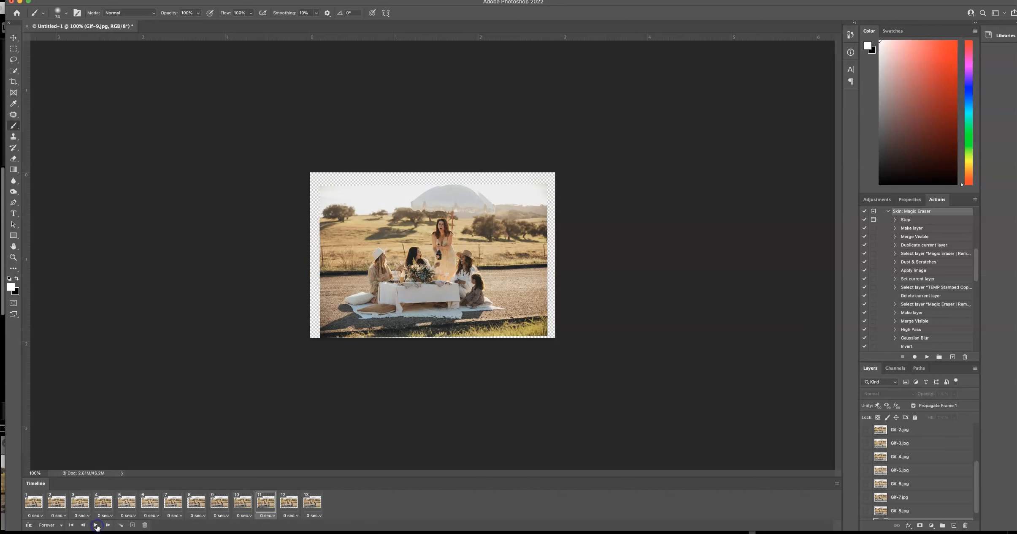
Step: Set the delay of all 13 frames to 0.2 seconds and play the animation to check its speed
click(34, 500)
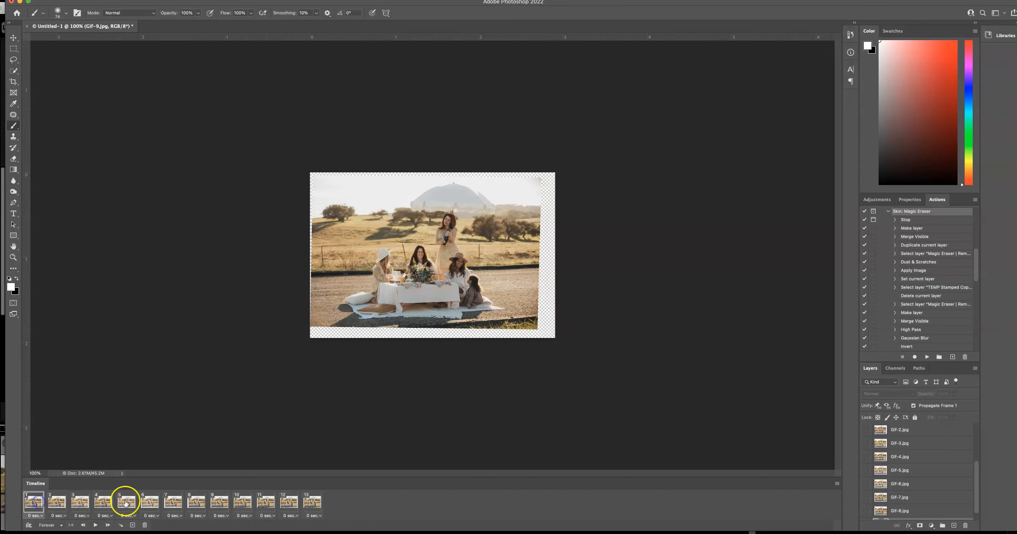
shift+click(313, 504)
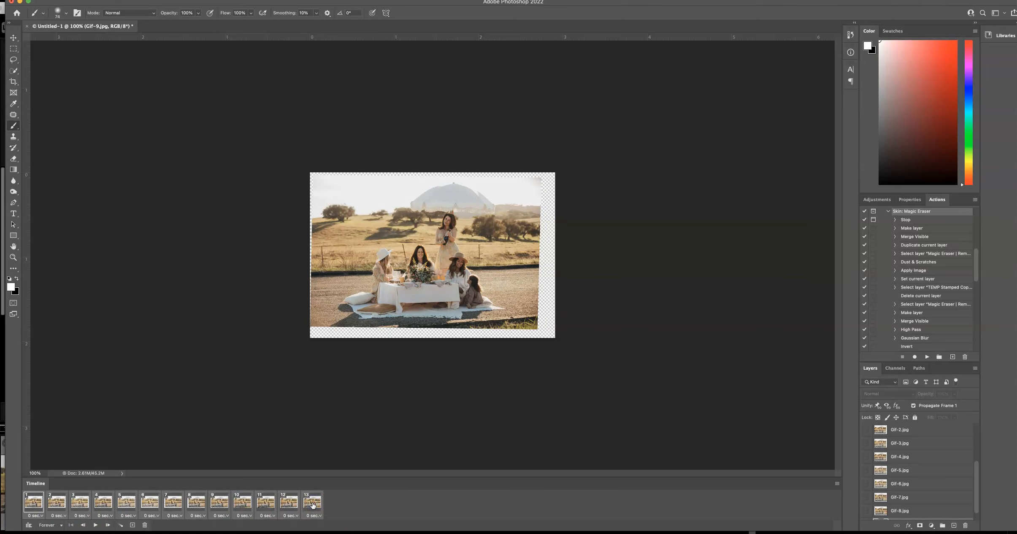
click(41, 515)
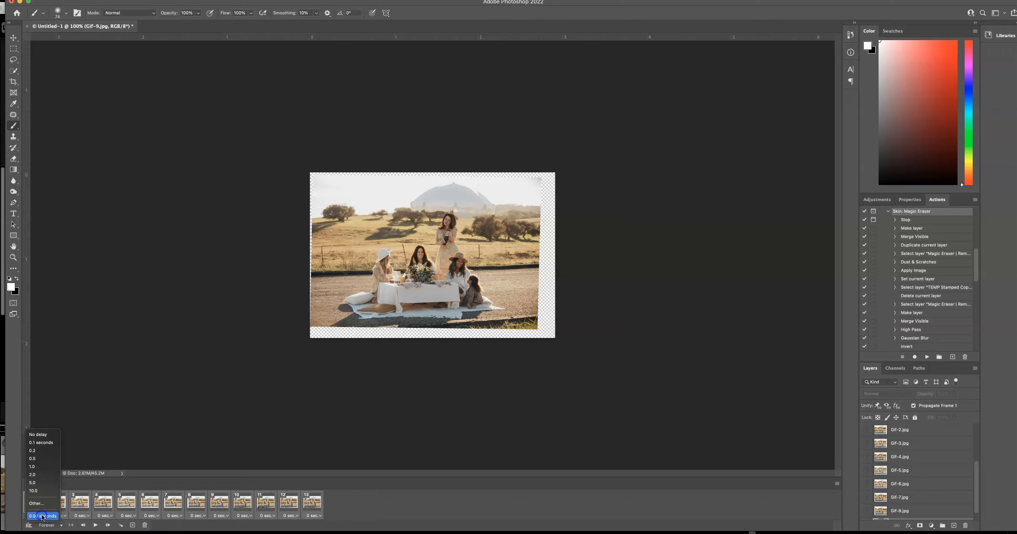
click(44, 451)
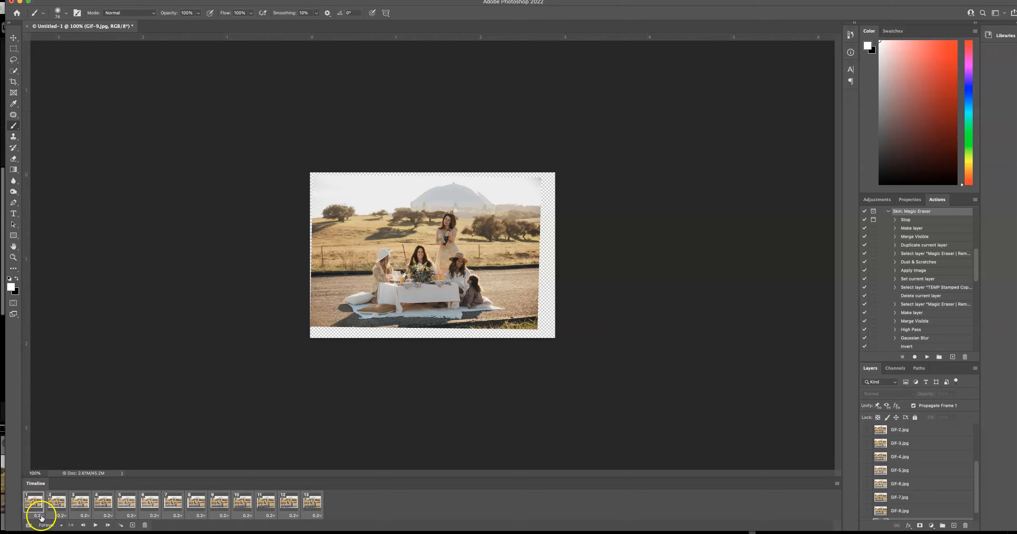
click(95, 524)
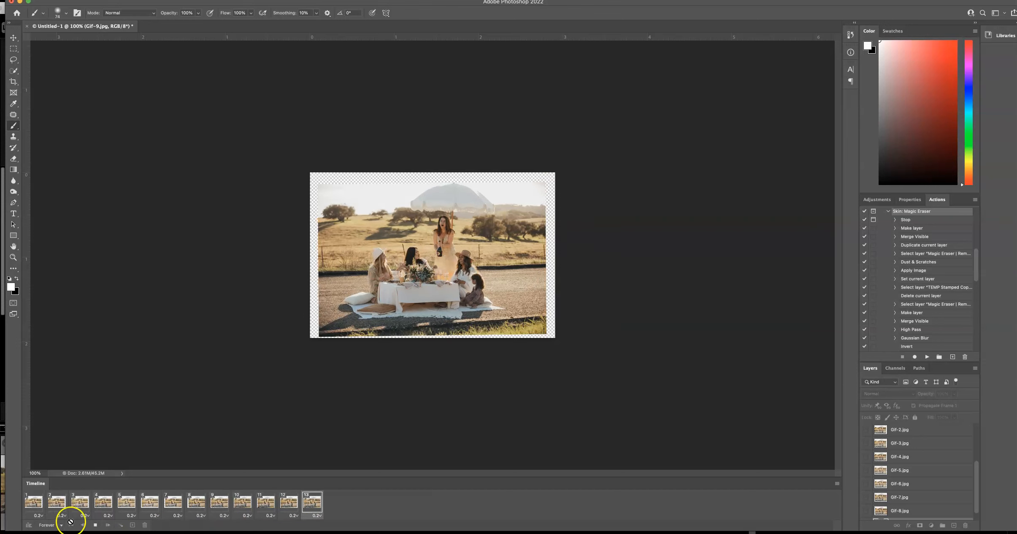
click(95, 526)
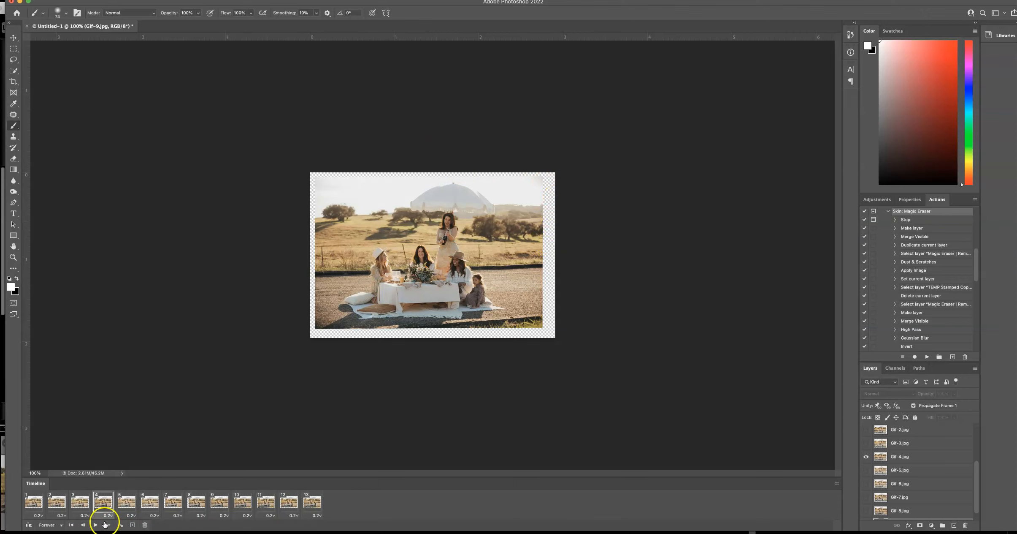
Step: Crop the canvas on frame 1 to cut away the transparent areas along the right and bottom edges of the photo
click(38, 508)
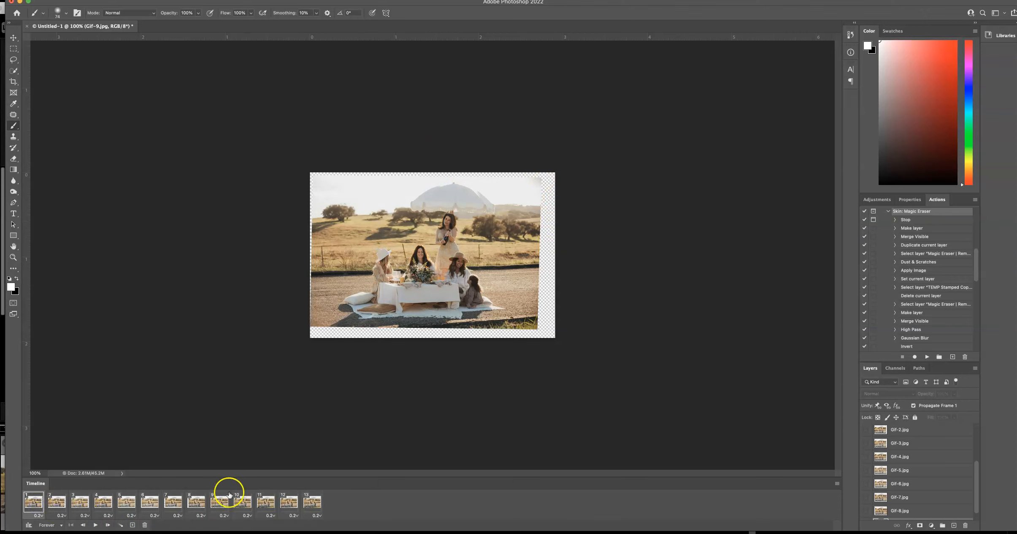
key(c)
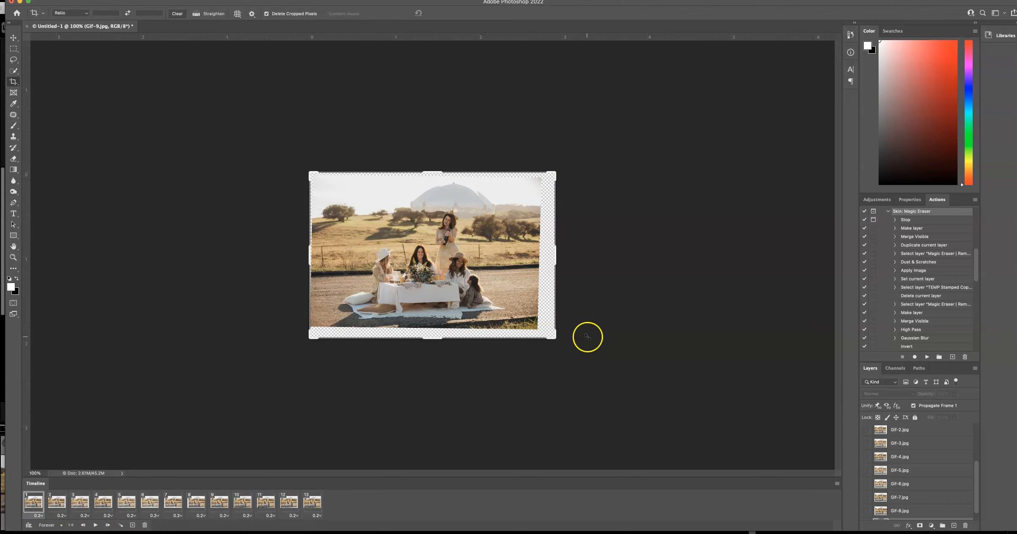
drag(555, 337, 547, 333)
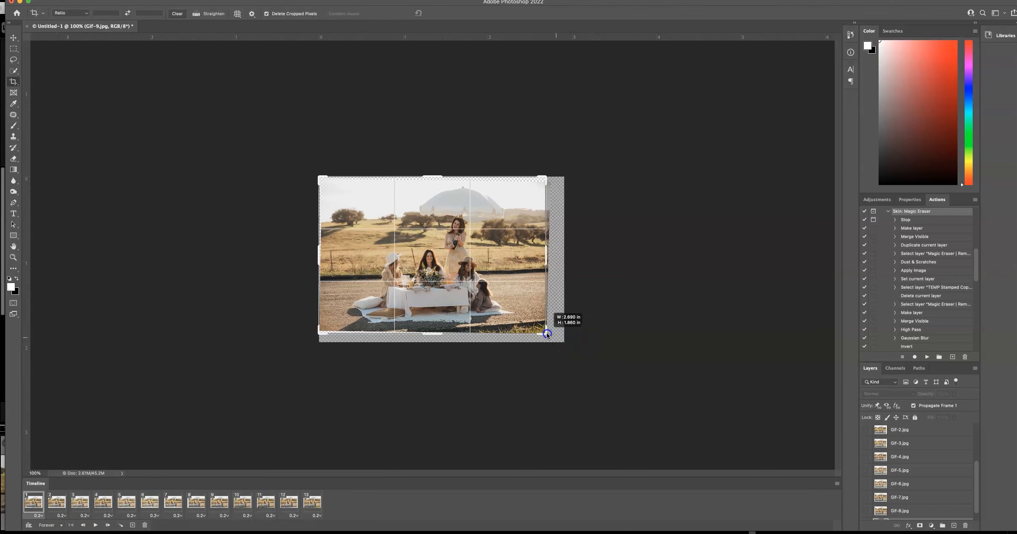
drag(546, 178, 547, 181)
drag(323, 329, 322, 329)
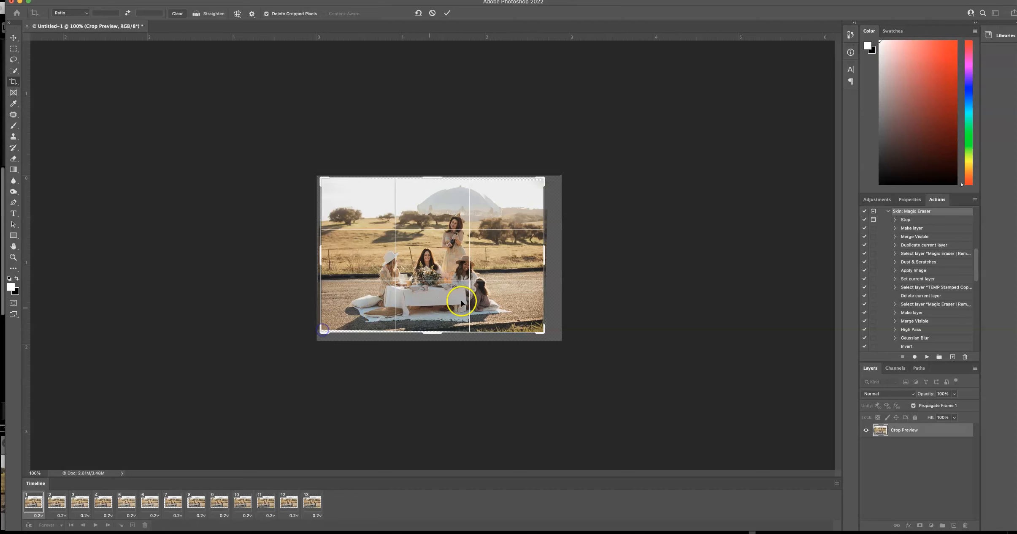
double_click(431, 289)
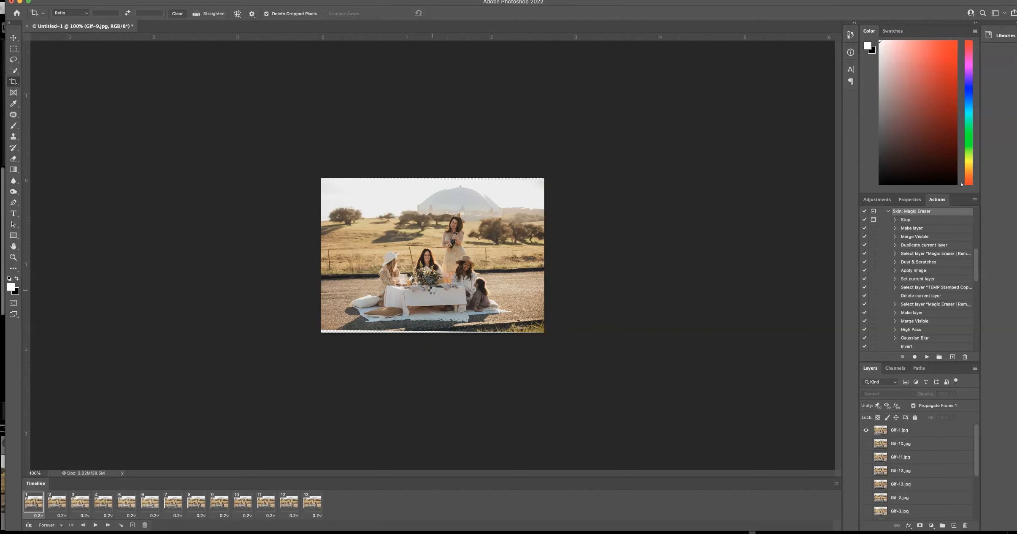
Step: Crop the canvas twice more on frame 1 to trim the thin transparent strips along the bottom and top edges
click(324, 331)
drag(322, 331, 323, 329)
double_click(406, 287)
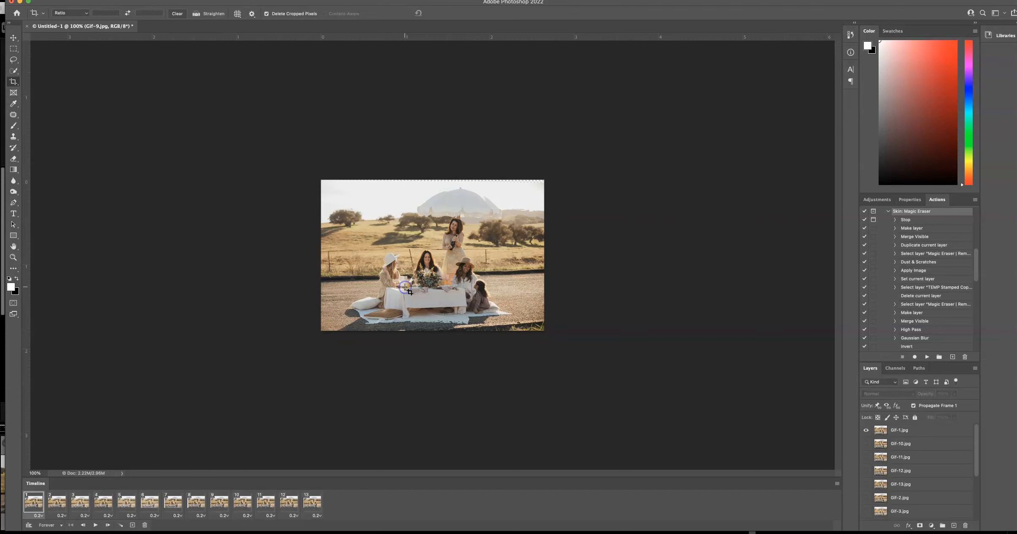
click(539, 188)
drag(542, 180, 525, 195)
double_click(526, 194)
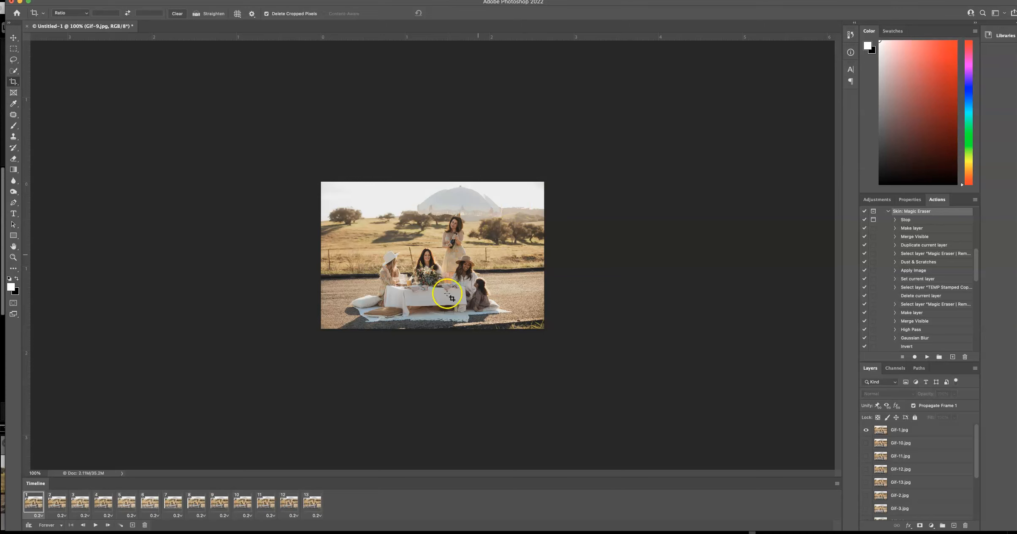
Step: Trim the canvas slightly along the right edge with the Crop tool while frame 2 is shown
click(54, 503)
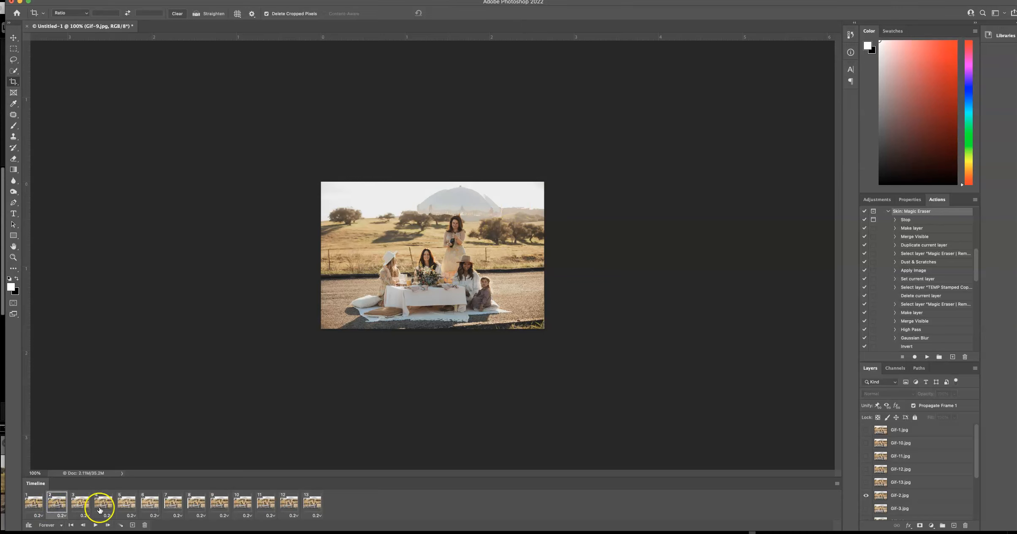
click(425, 297)
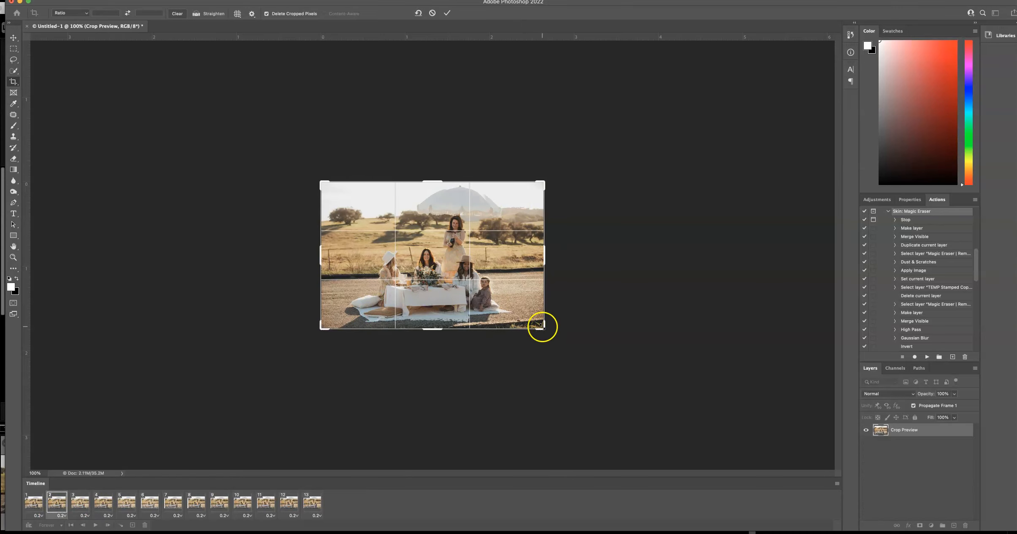
drag(541, 326, 539, 325)
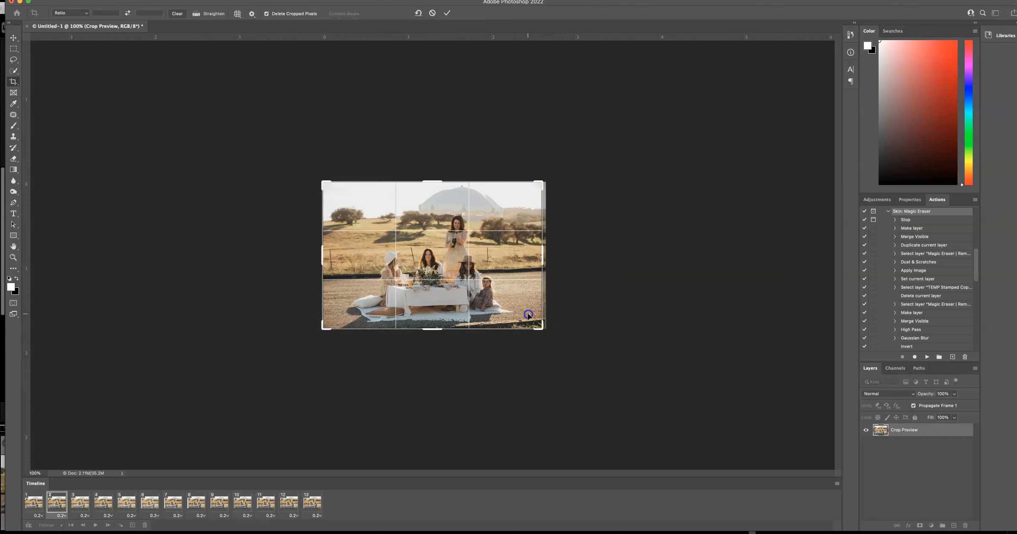
double_click(528, 314)
Step: Check frame 3, and crop the canvas on frame 4 to trim the thin transparent strip along the photo's left edge
click(77, 502)
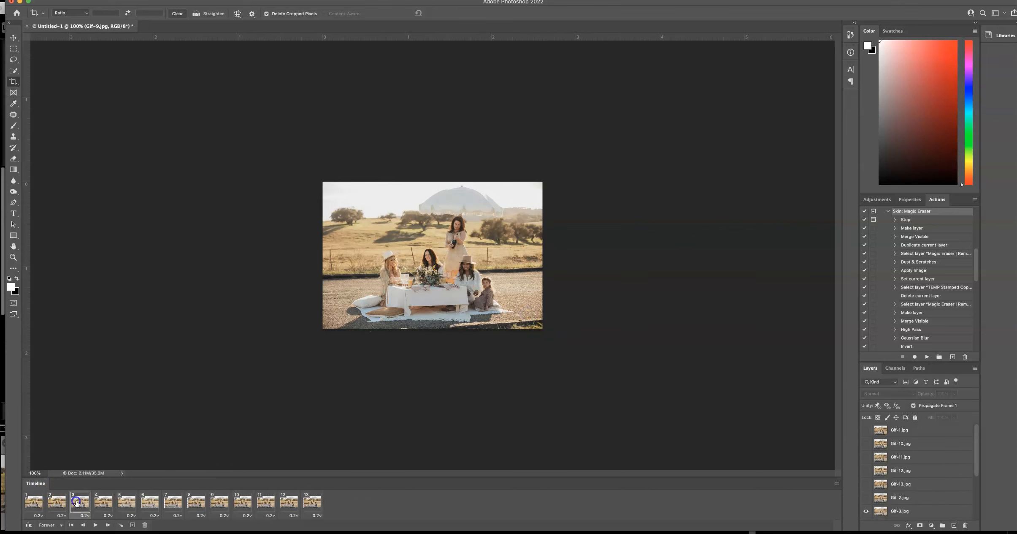
click(104, 507)
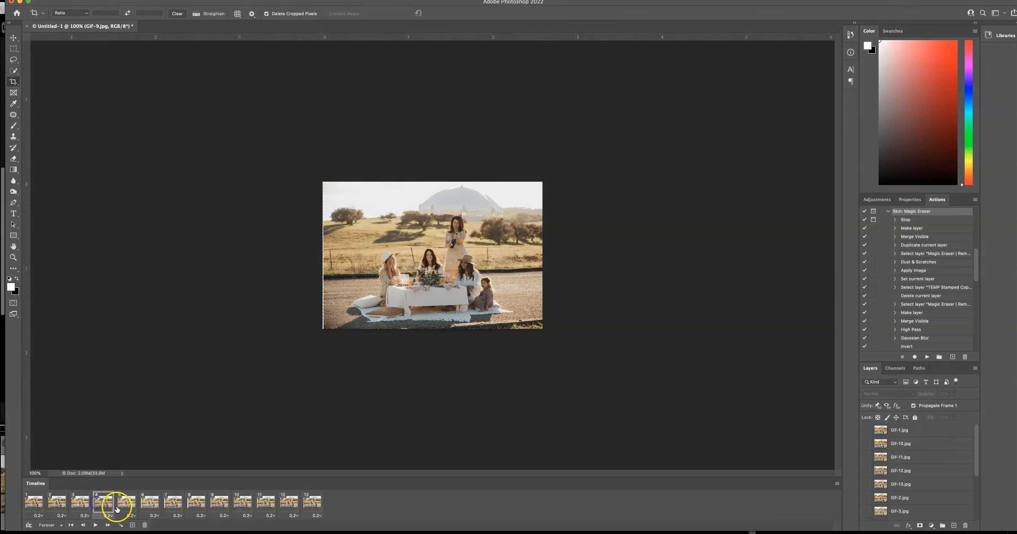
click(407, 299)
drag(323, 328, 324, 329)
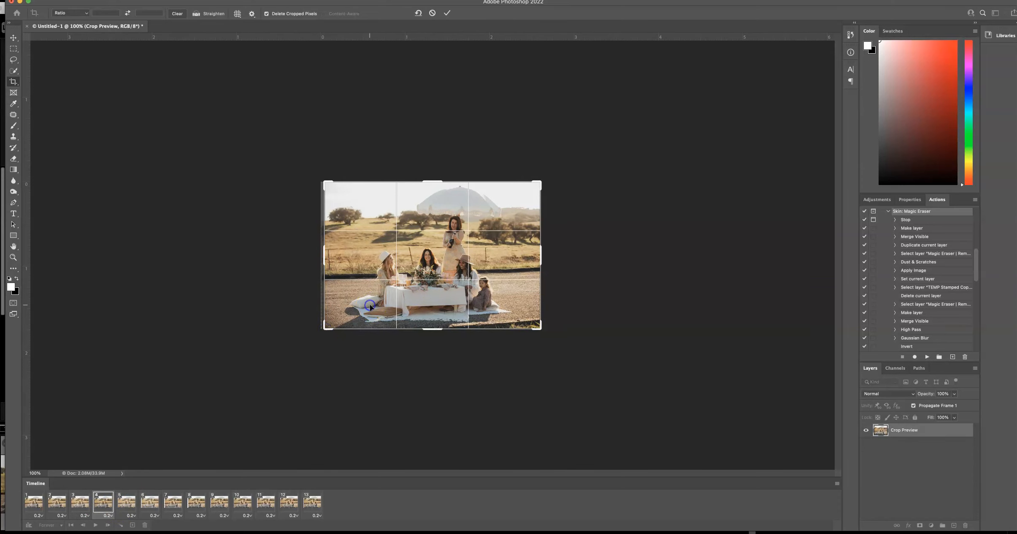
double_click(370, 304)
Step: Check frame 5, and crop the canvas on frame 6 to cut away the transparent left and bottom edges of the photo
click(126, 504)
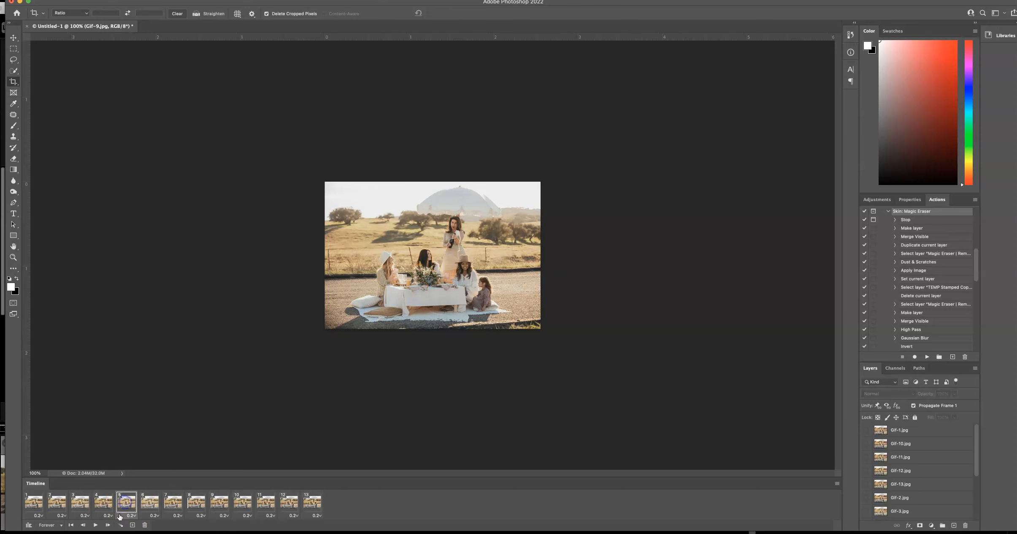
click(148, 504)
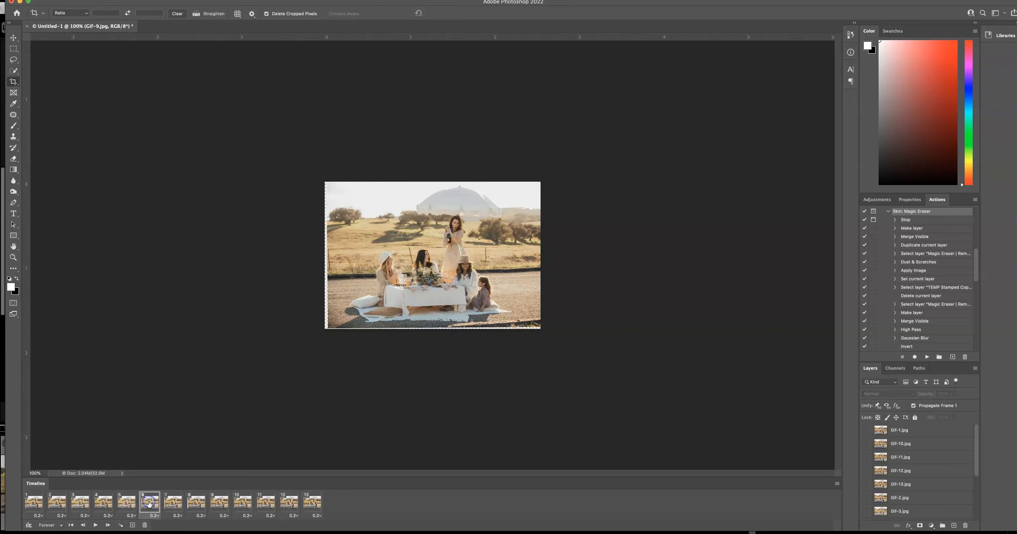
click(395, 299)
drag(325, 328, 329, 326)
drag(420, 306, 420, 308)
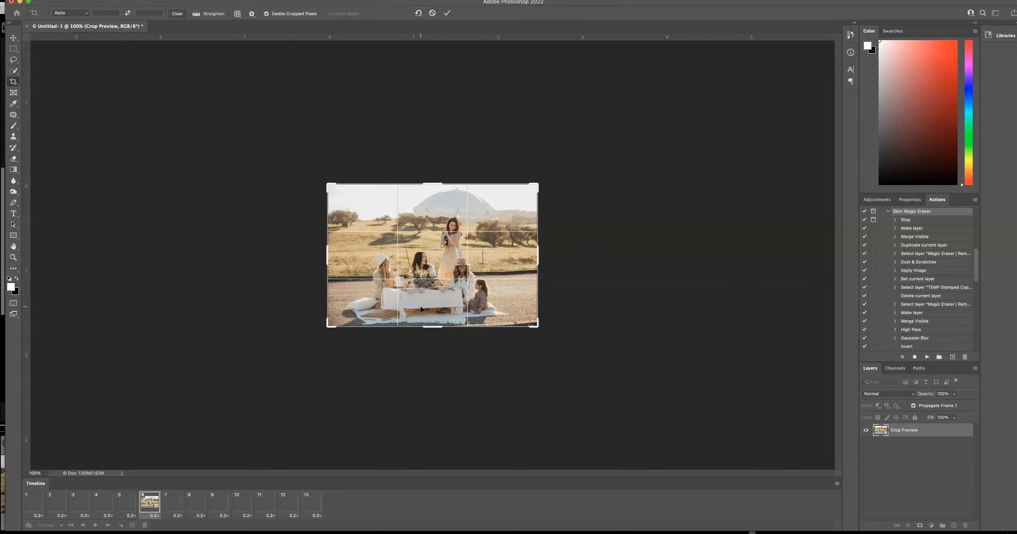
Step: Crop the canvas on frame 8 to trim the left edge of the photo
click(174, 501)
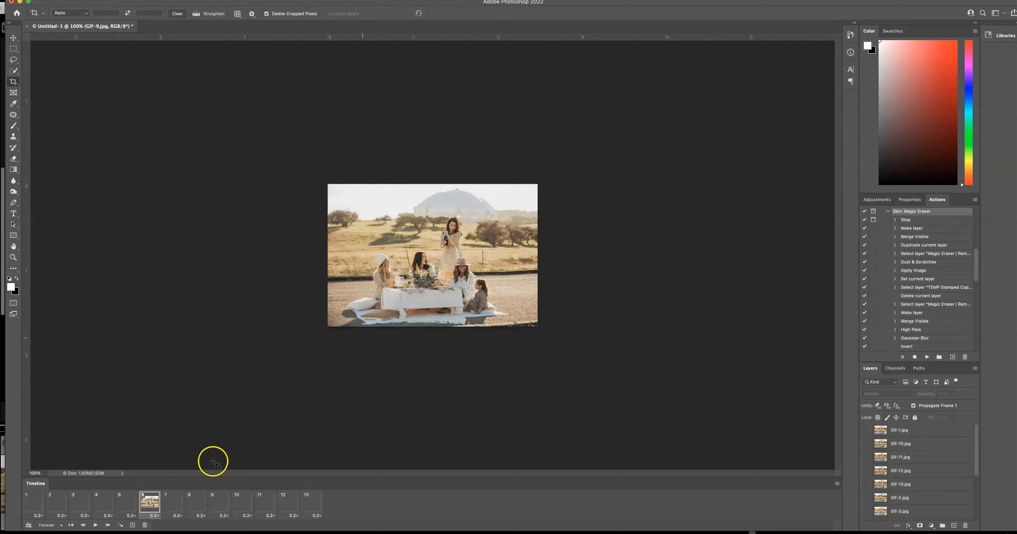
click(197, 502)
click(342, 314)
drag(327, 324, 332, 324)
double_click(356, 308)
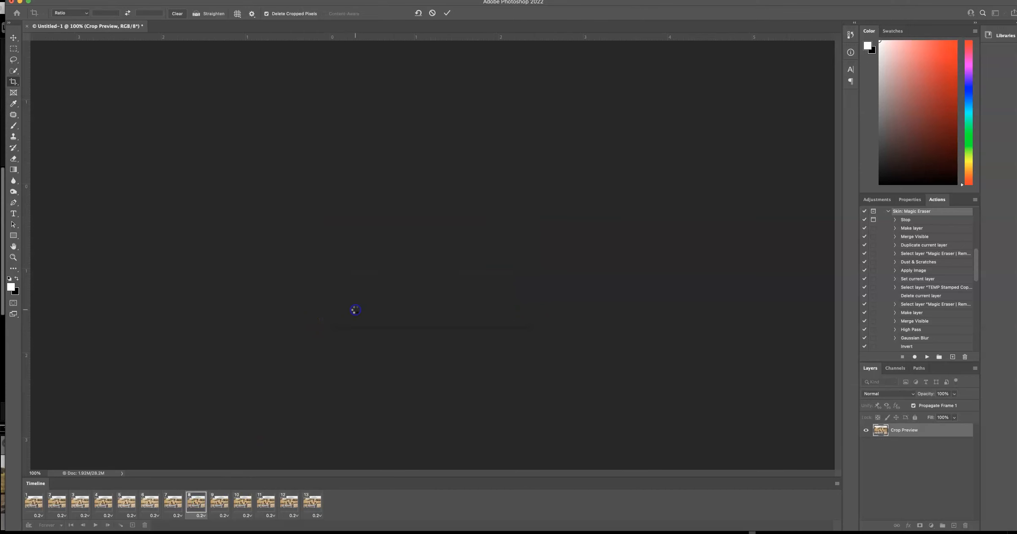
Step: Check frame 9, and crop the canvas on frame 10 to trim the left and top edges of the photo
click(220, 503)
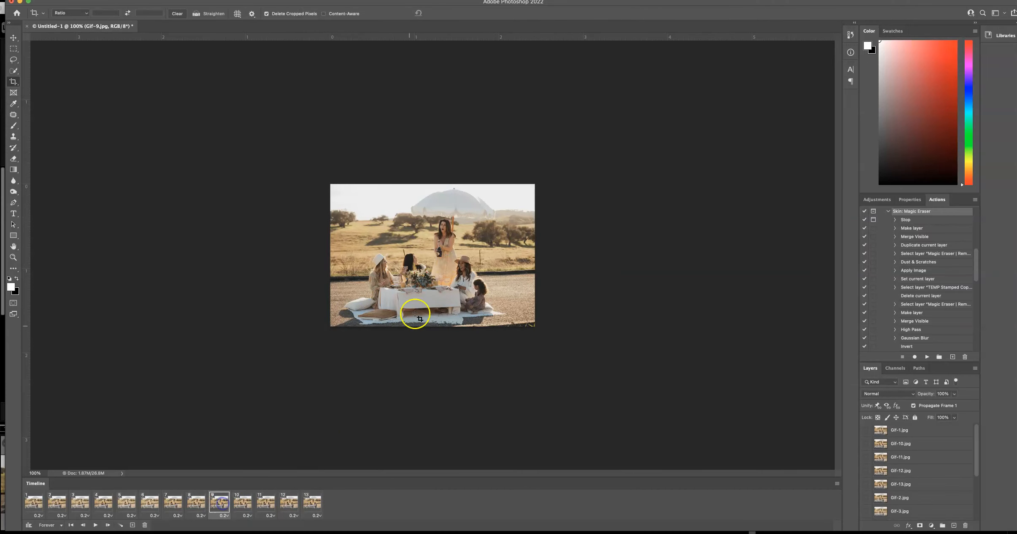
click(242, 502)
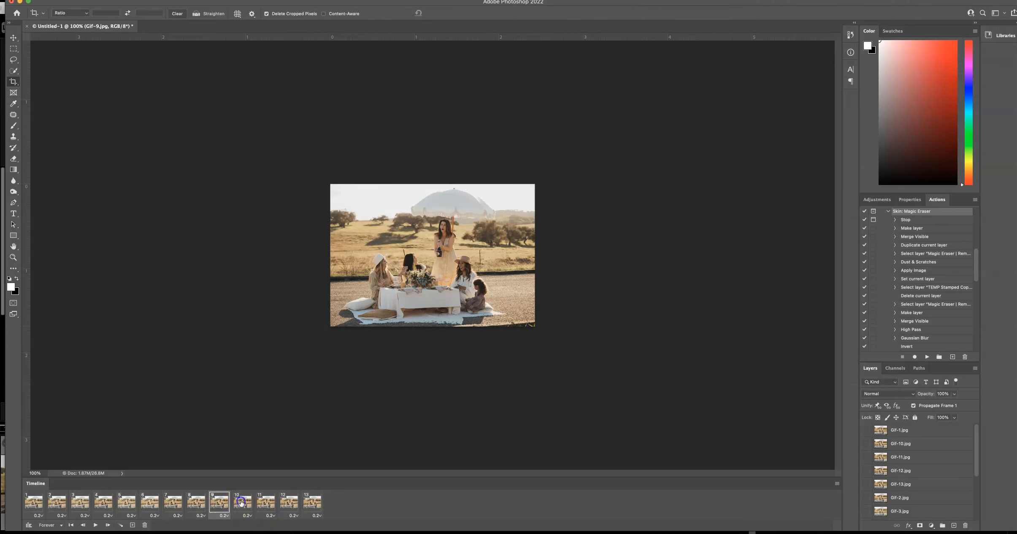
click(413, 277)
drag(330, 188, 336, 187)
double_click(425, 244)
click(415, 203)
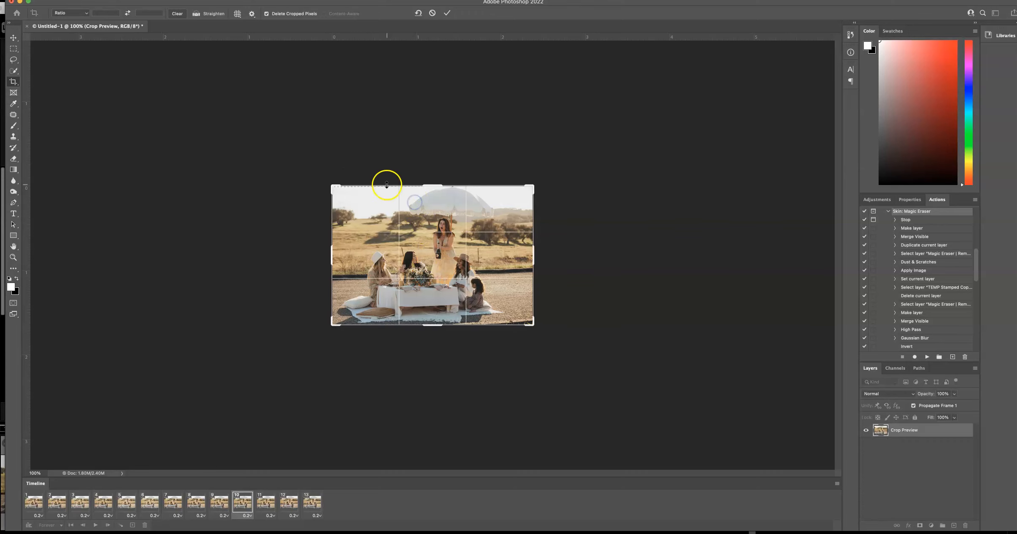
drag(387, 186, 387, 187)
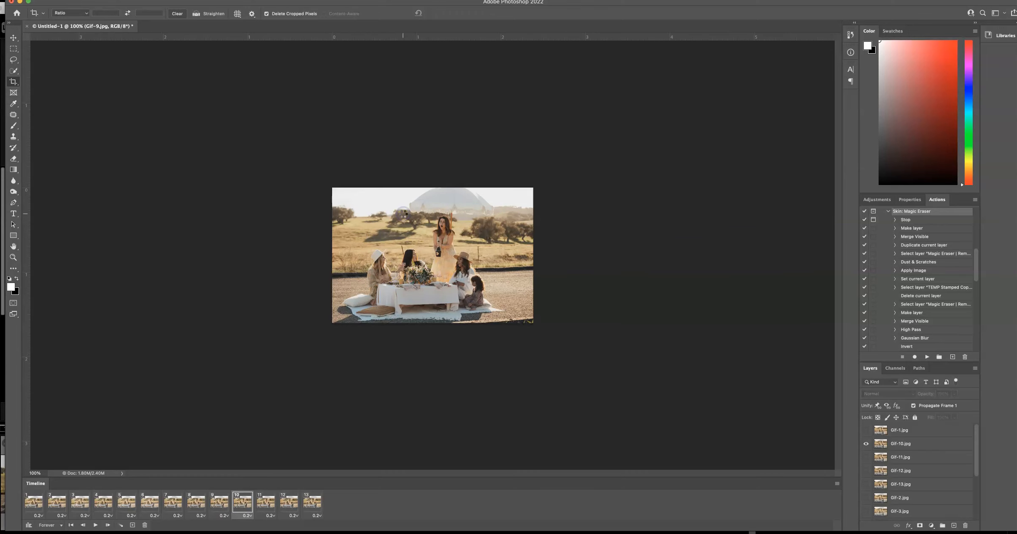
Step: Check frames 11 to 13 for transparent edges, and play the cropped animation before stopping it
click(266, 503)
click(289, 503)
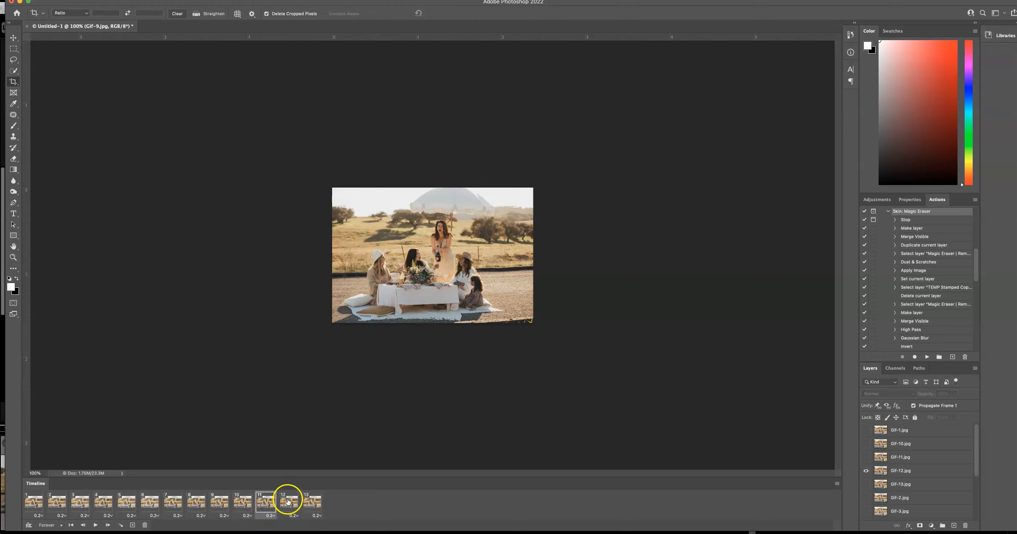
click(319, 506)
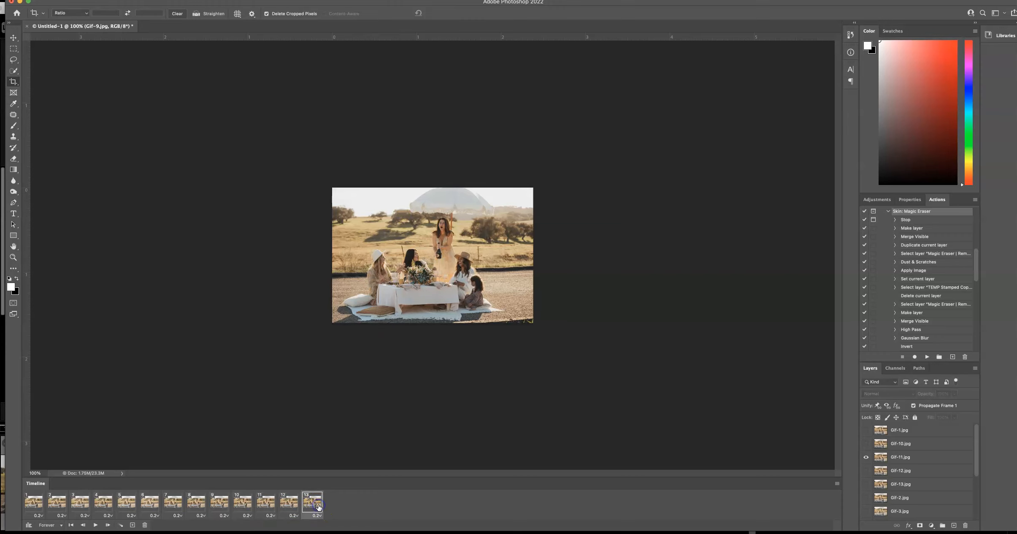
click(95, 525)
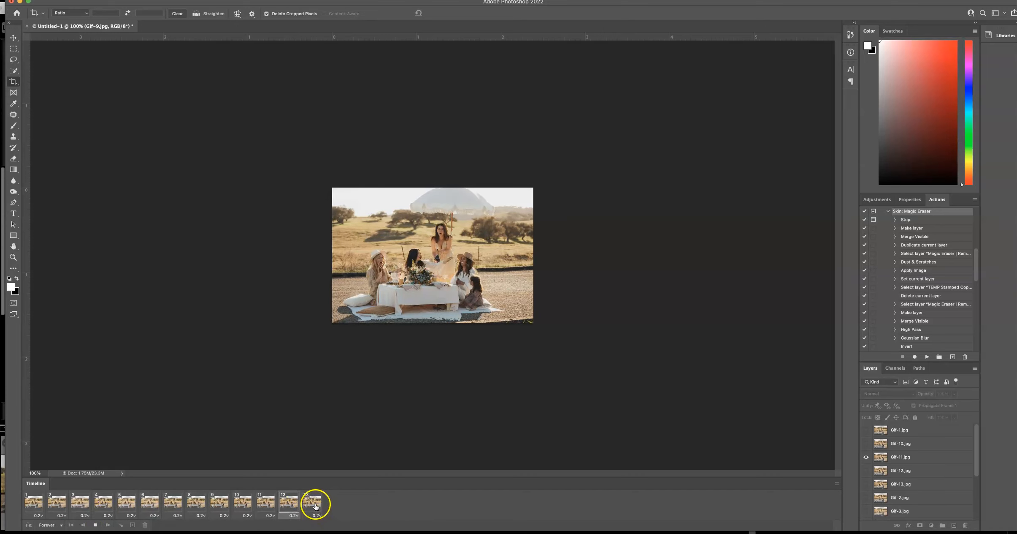
click(96, 525)
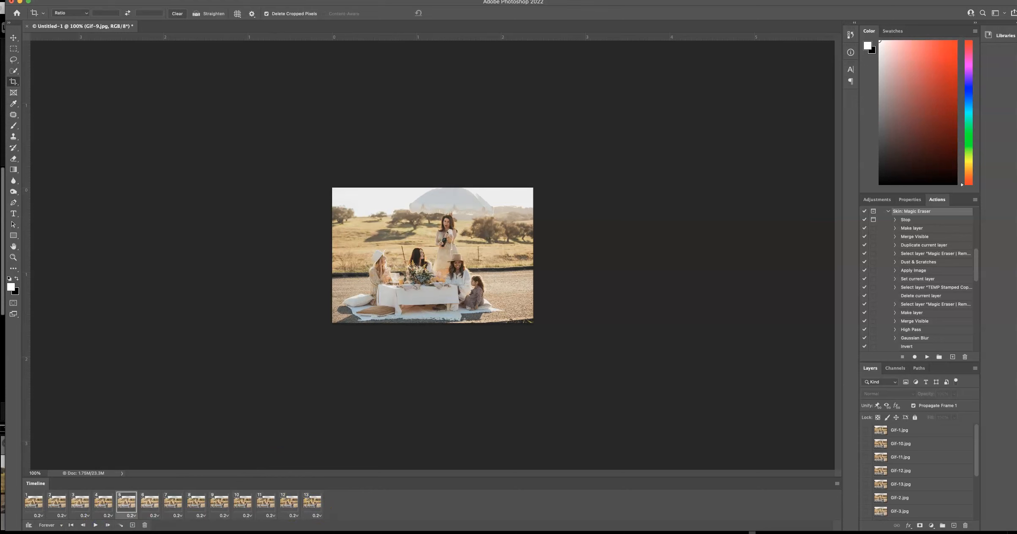
Step: Open the Render Video export settings and name the output file WFW.mp4
click(21, 0)
mouse_move(50, 0)
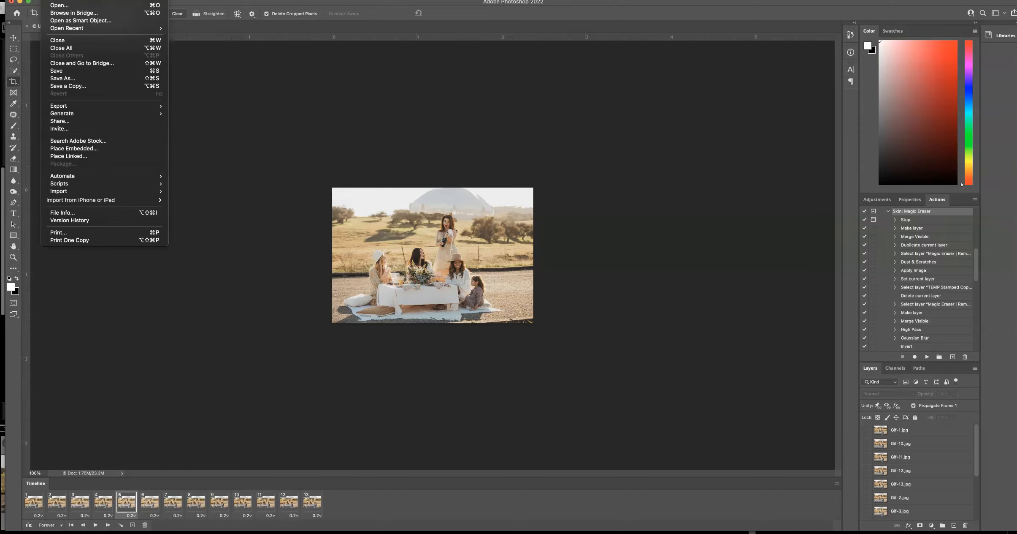
mouse_move(82, 177)
click(39, 15)
click(48, 0)
mouse_move(75, 106)
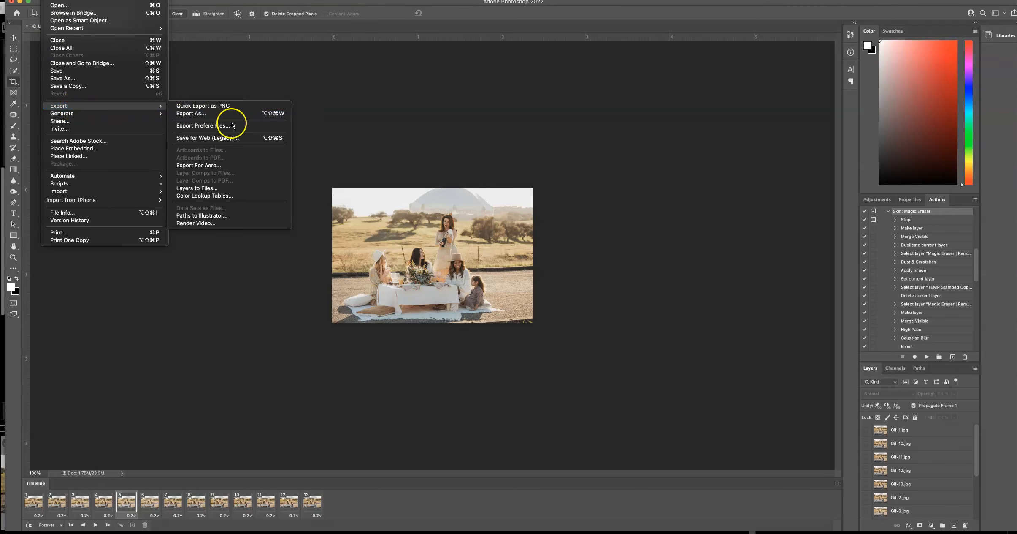
click(214, 225)
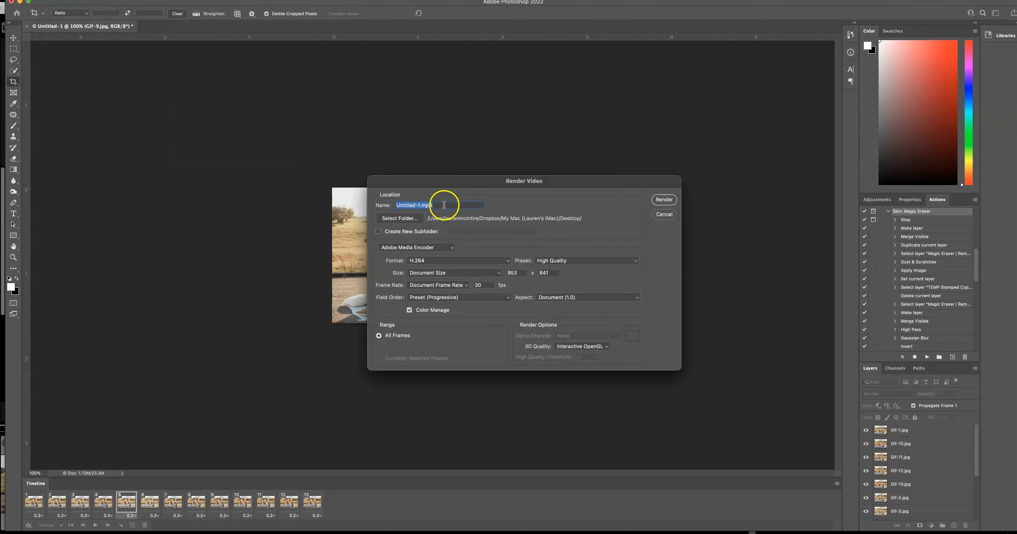
click(422, 206)
text(WFW)
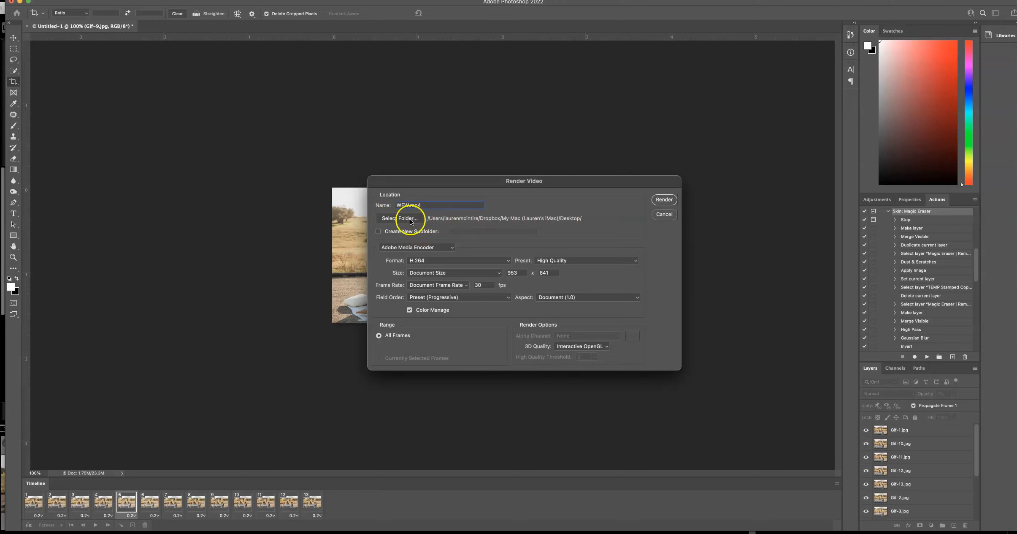
Step: Choose the Projects folder on the Desktop as the destination and render the animation as an H.264 video
click(400, 218)
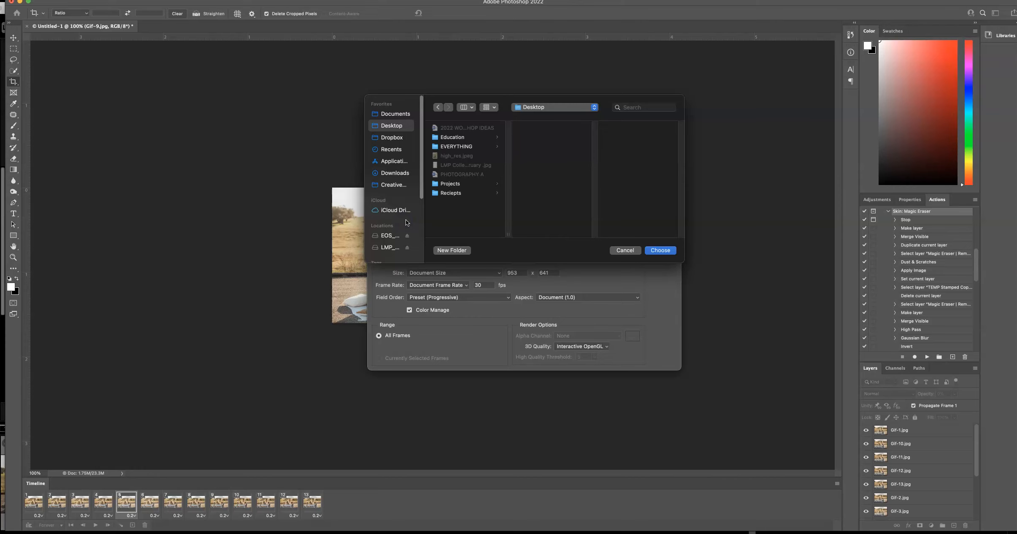
click(462, 183)
click(661, 250)
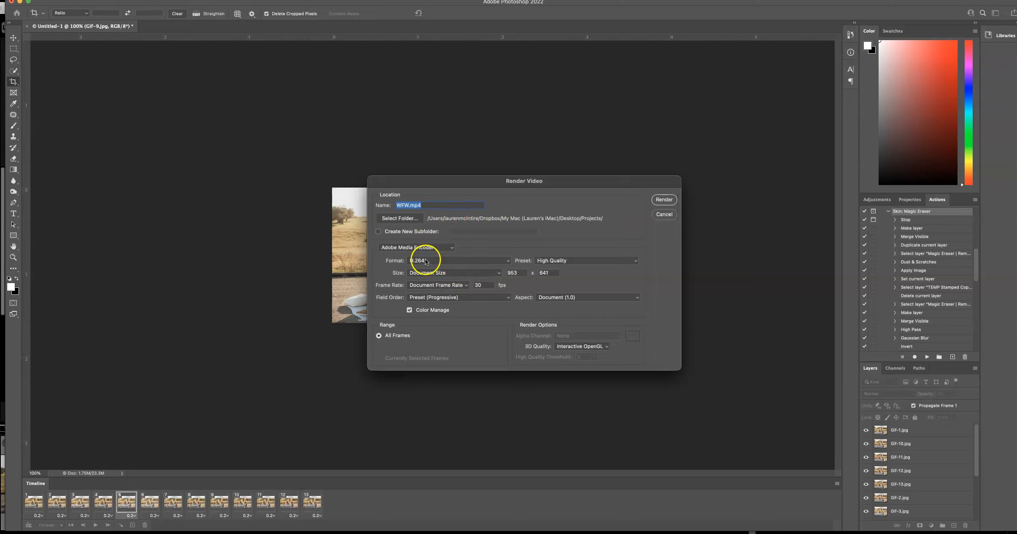
click(664, 199)
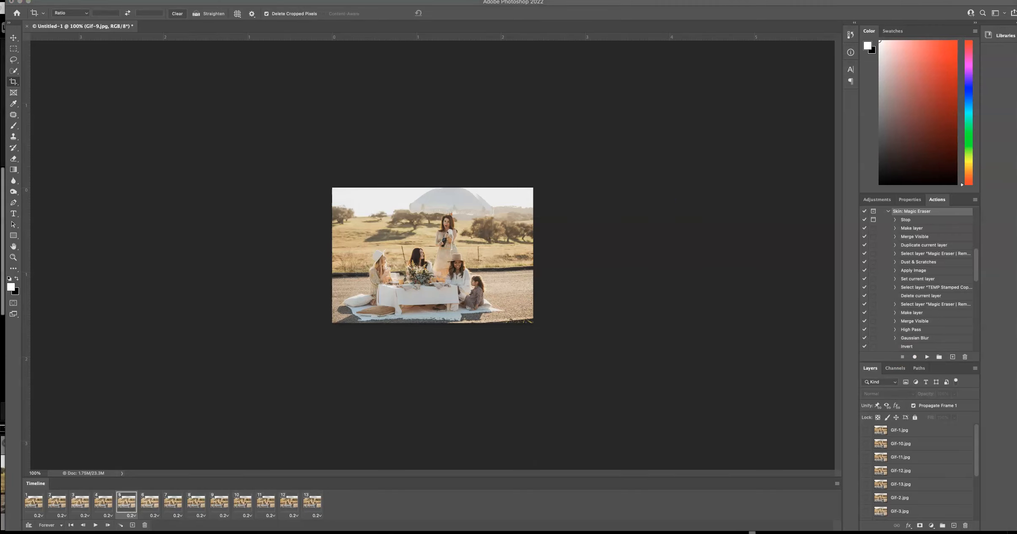
Step: Open WFW.mp4 from the Projects folder in Finder, play the rendered video and close the player
drag(1016, 142, 407, 135)
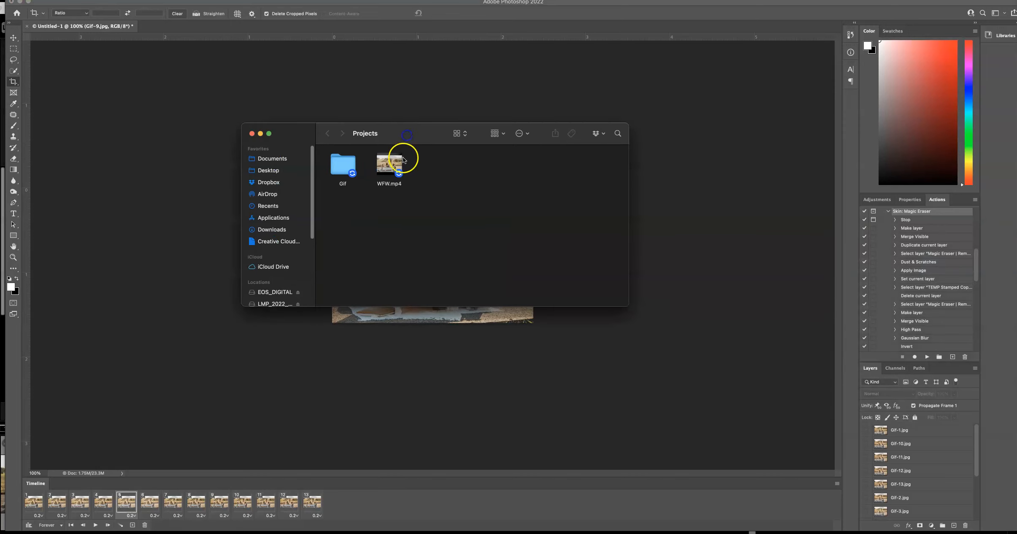
double_click(386, 165)
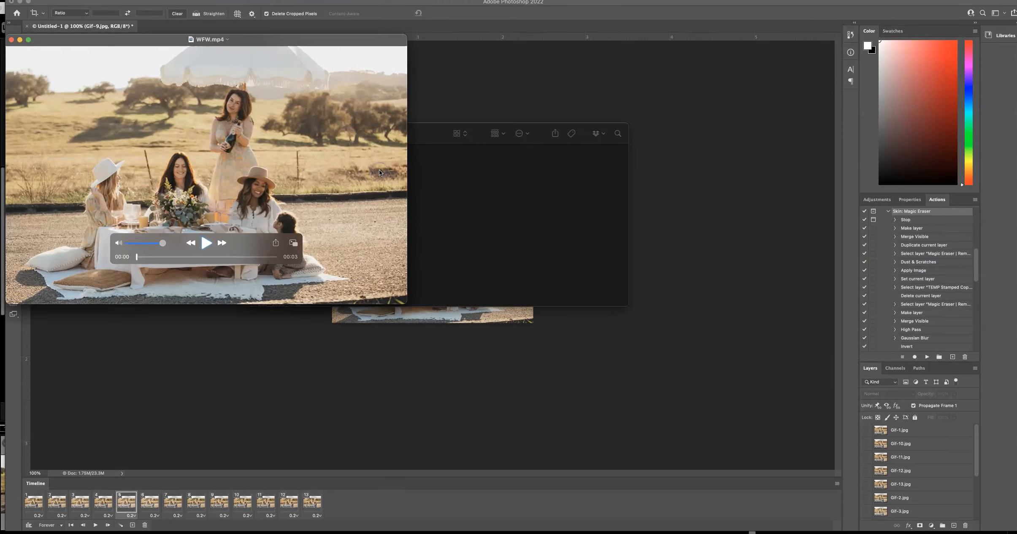
click(207, 242)
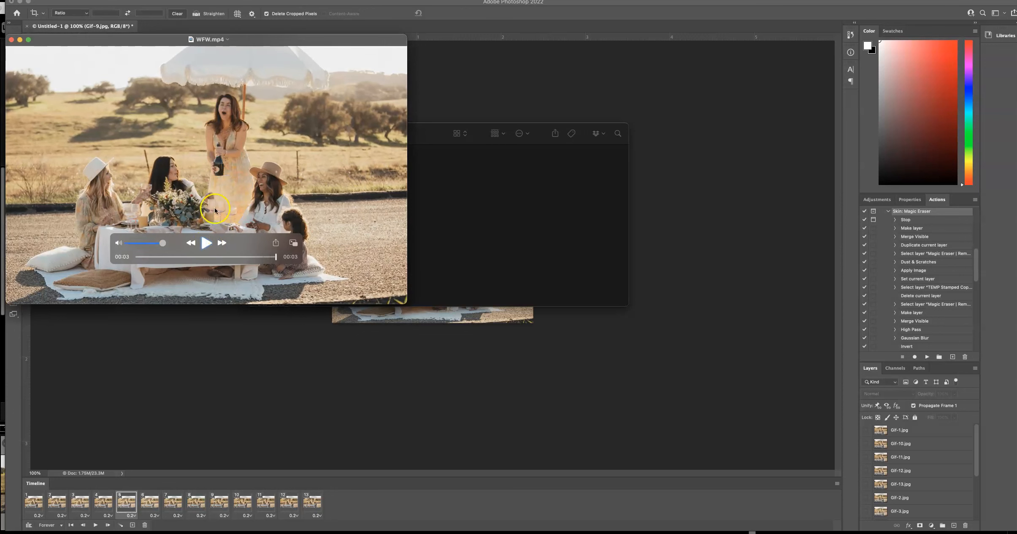
click(11, 39)
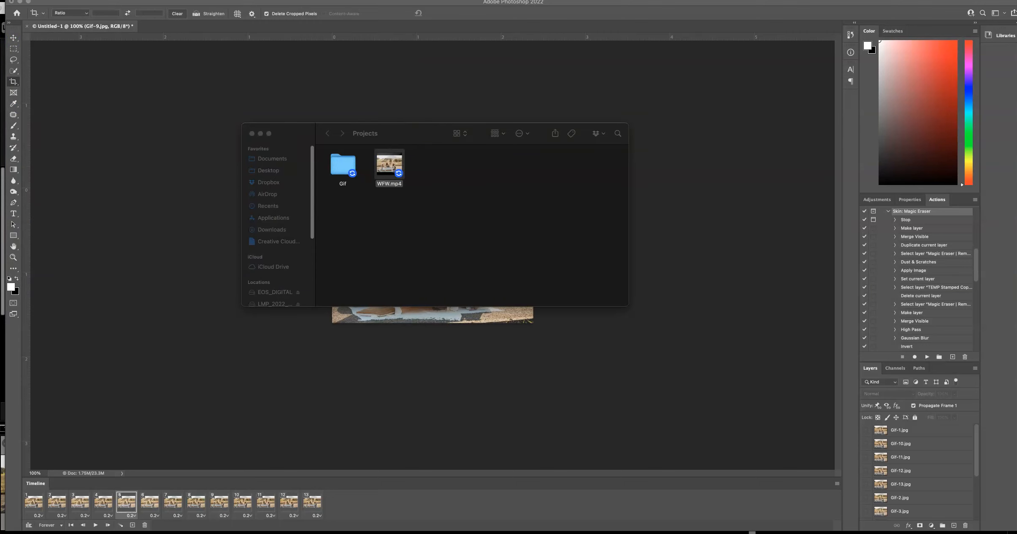
Step: Switch to the Later calendar in the browser, discard the unsaved Instagram post, and return to Photoshop with the browser and Projects windows out of the way
key(super+Tab)
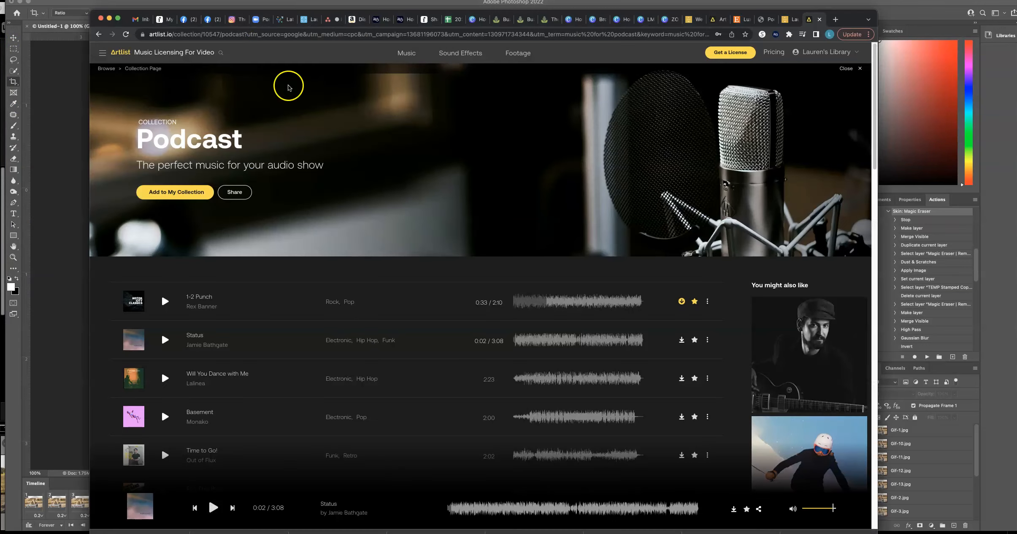
click(282, 20)
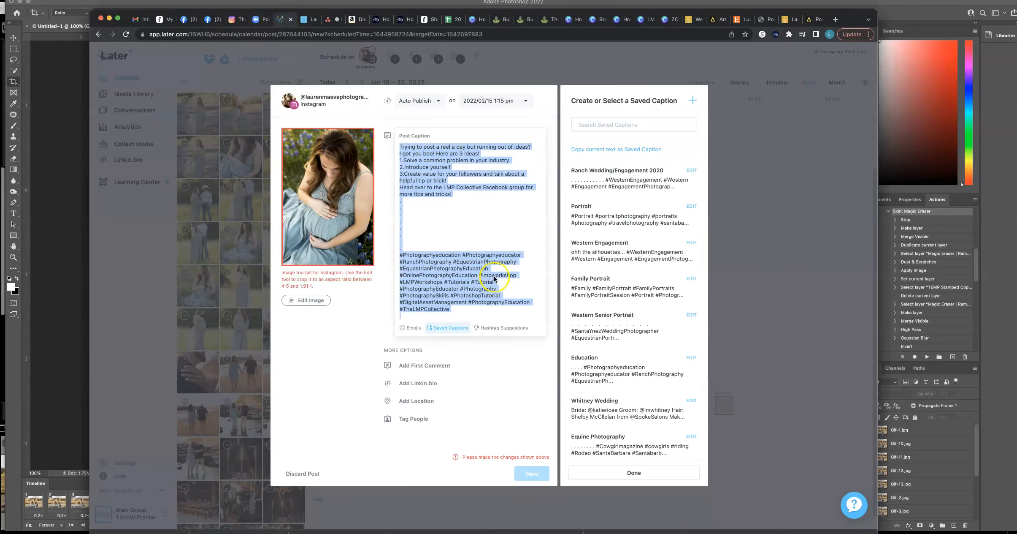
click(726, 477)
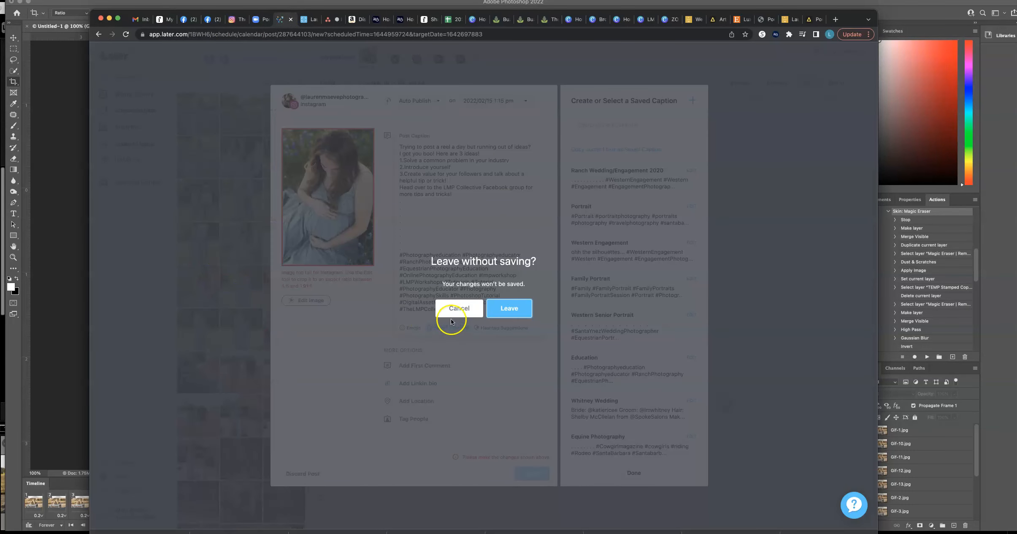
click(503, 309)
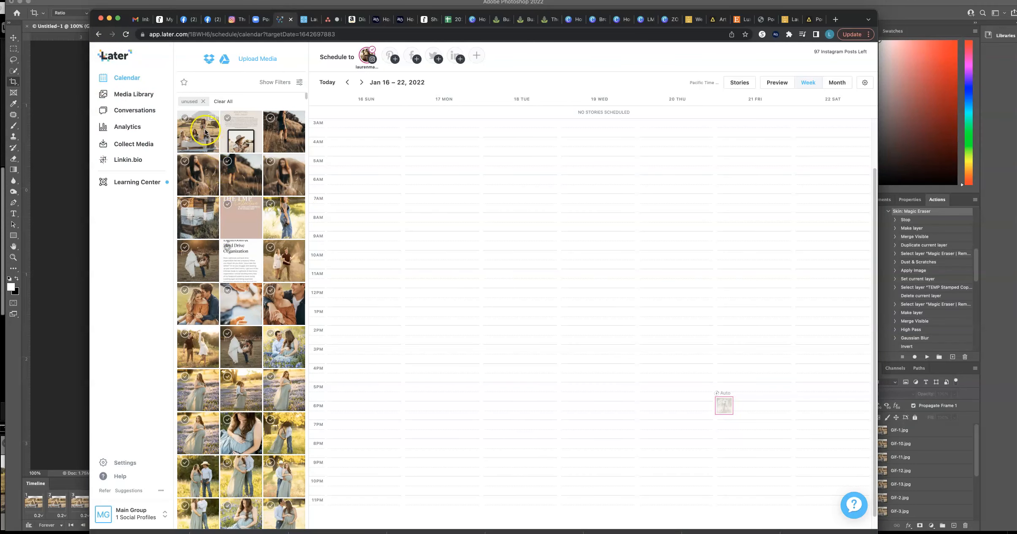
click(109, 18)
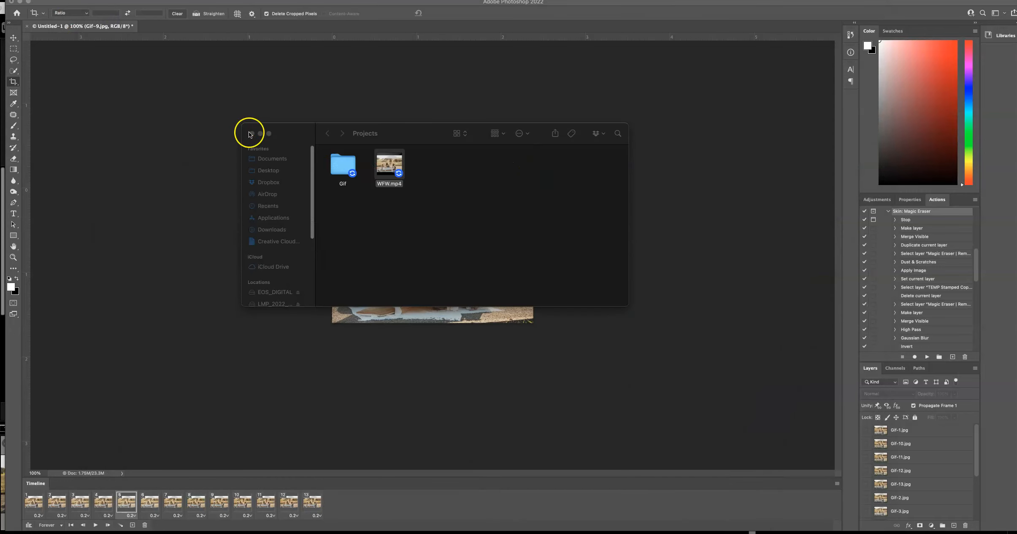
click(252, 134)
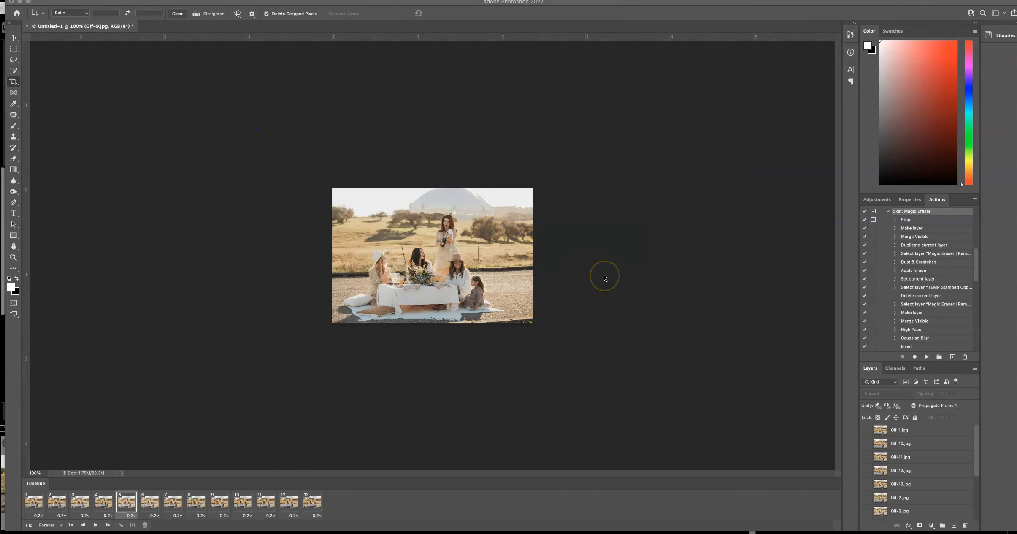